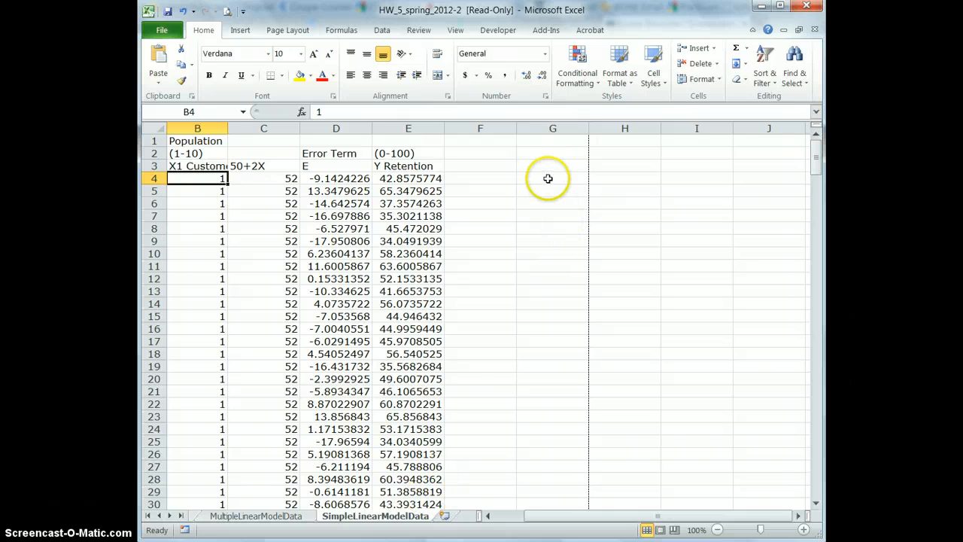
- Start the Sampling analysis tool and set its input range to A3:A303 with Labels enabled
click(381, 31)
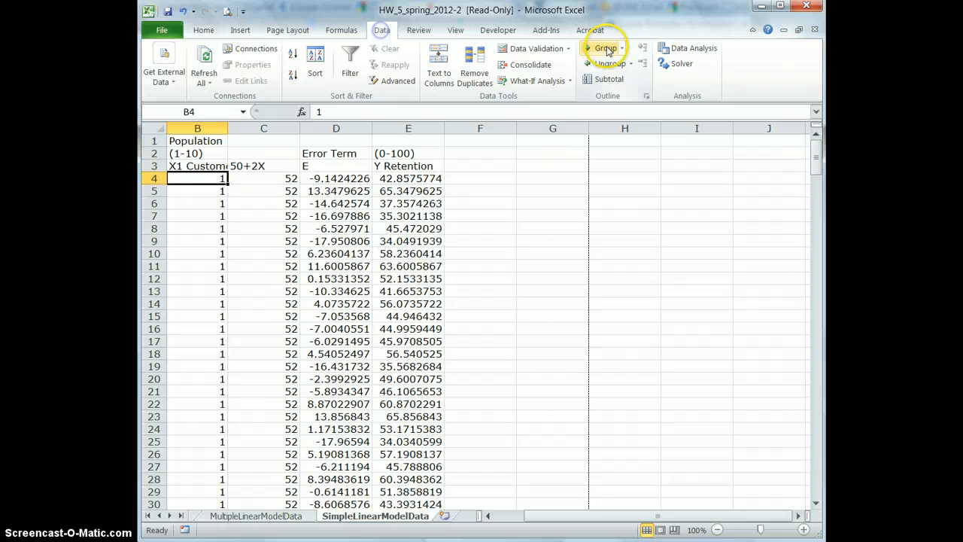
click(691, 49)
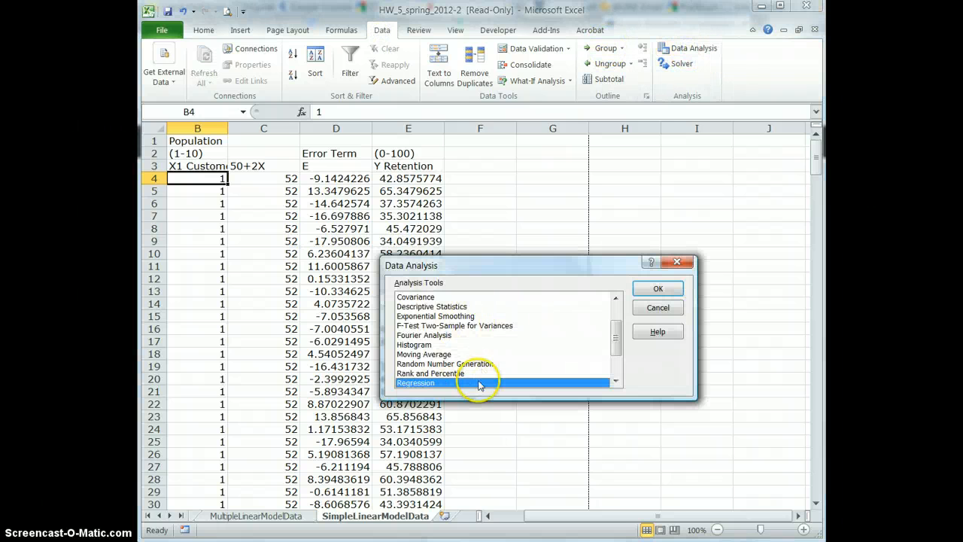
drag(617, 333, 614, 366)
click(417, 344)
click(657, 288)
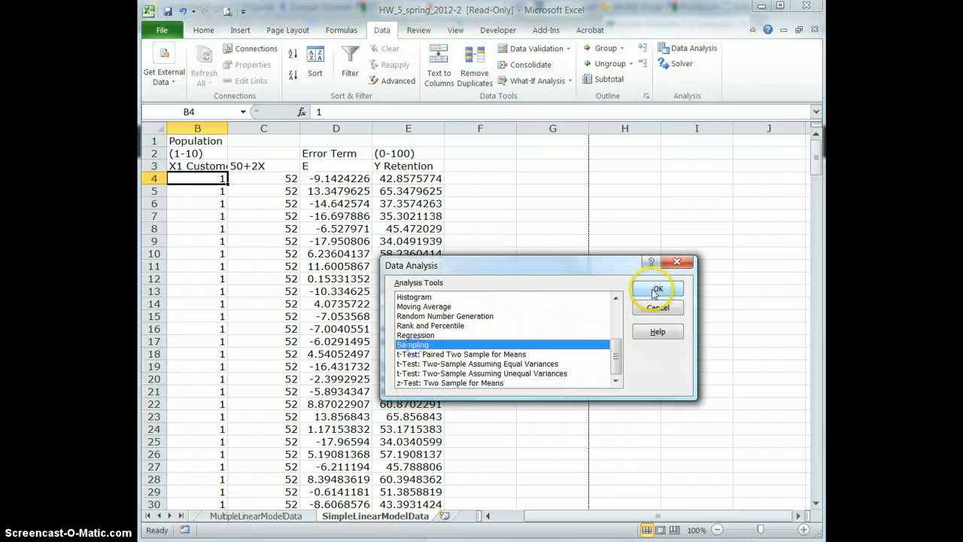
click(517, 328)
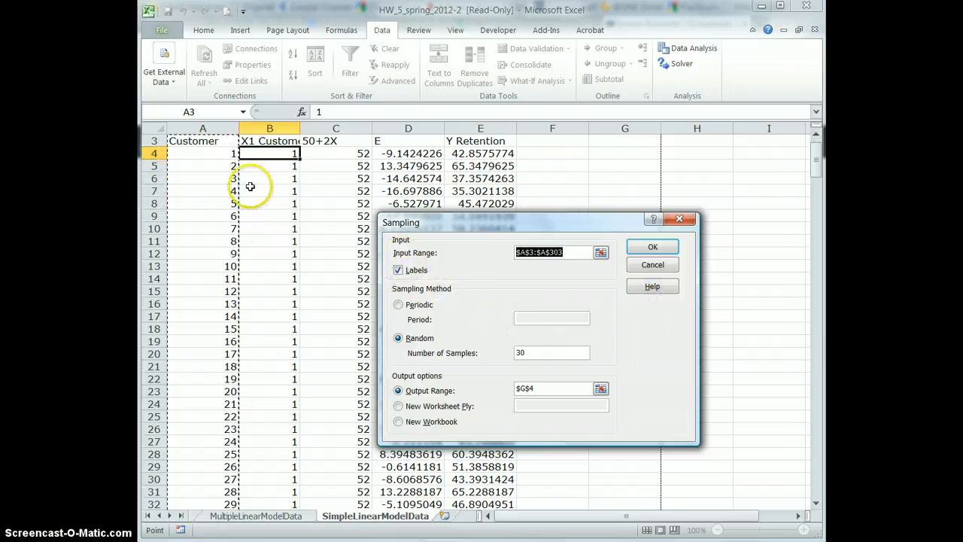
click(600, 252)
drag(194, 145, 210, 496)
click(688, 240)
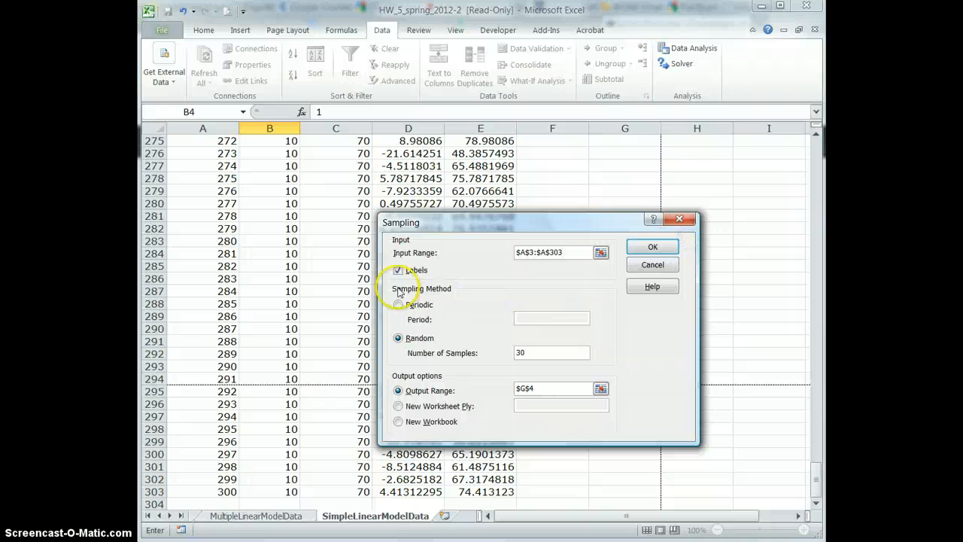
- Draw a random sample of 30 customer numbers with the output range starting at G4
click(534, 352)
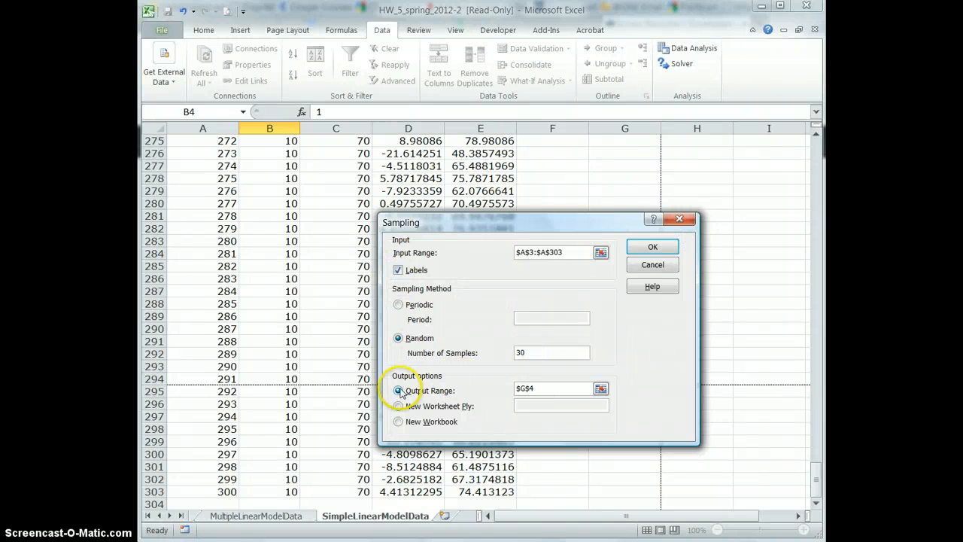
click(554, 387)
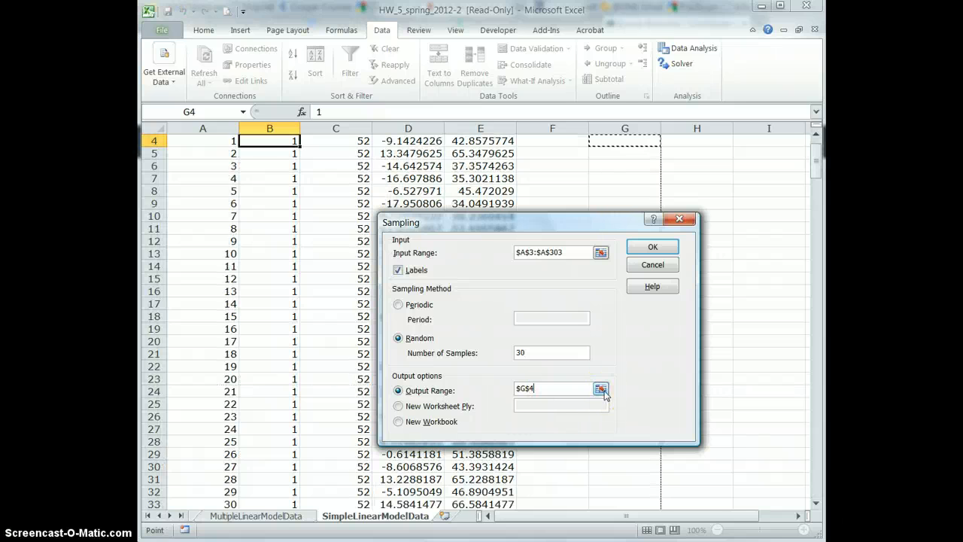
scroll(605, 394, up, 1)
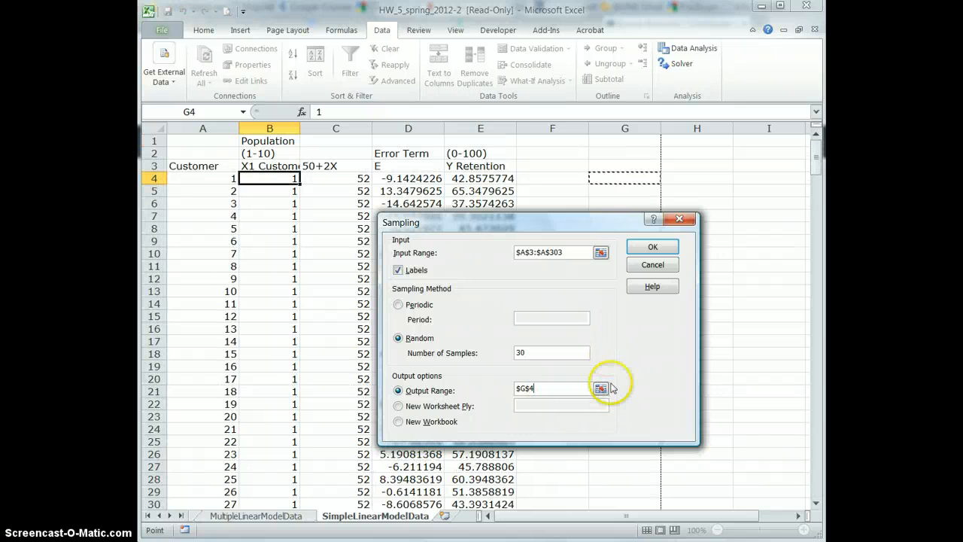
click(652, 247)
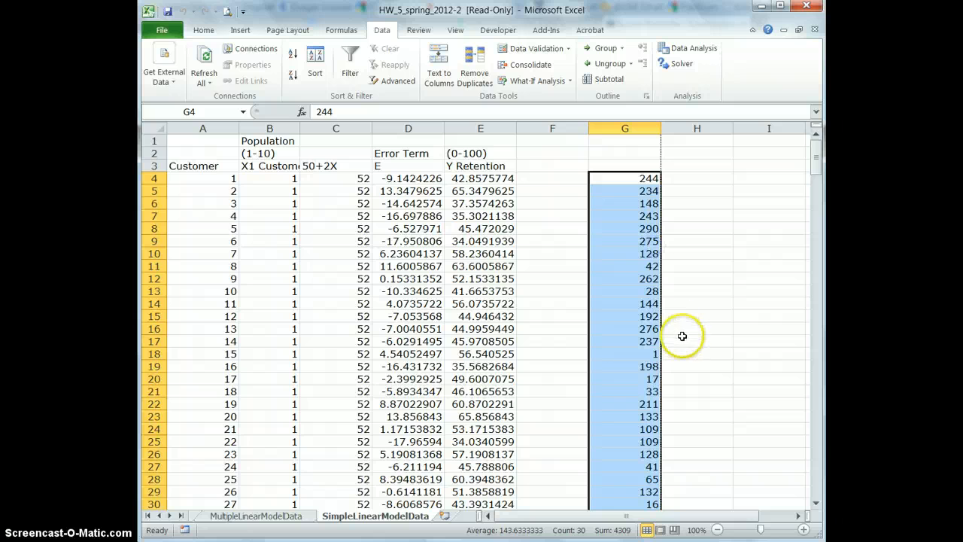
- Sort the sampled customer numbers in column G by value from smallest to largest
scroll(662, 248, down, 4)
scroll(645, 213, up, 2)
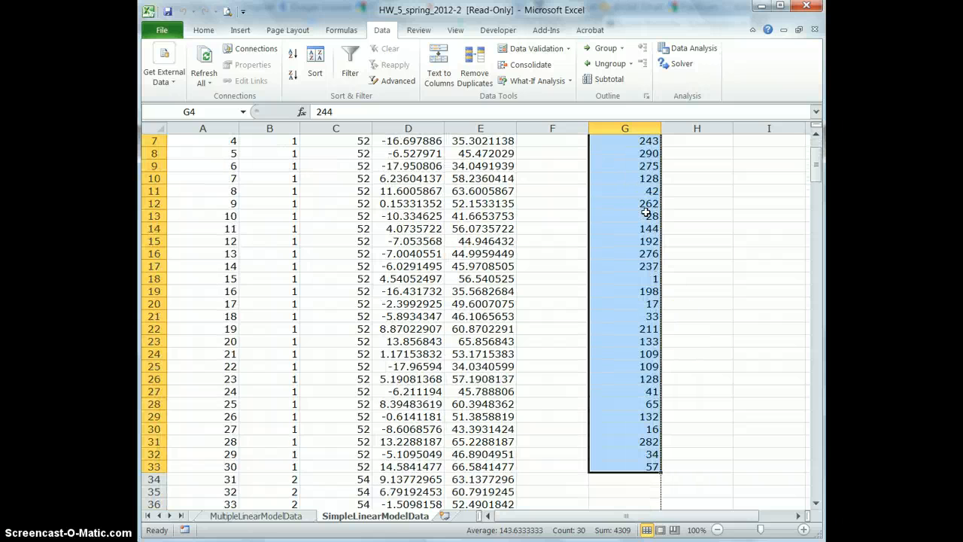
scroll(645, 213, up, 2)
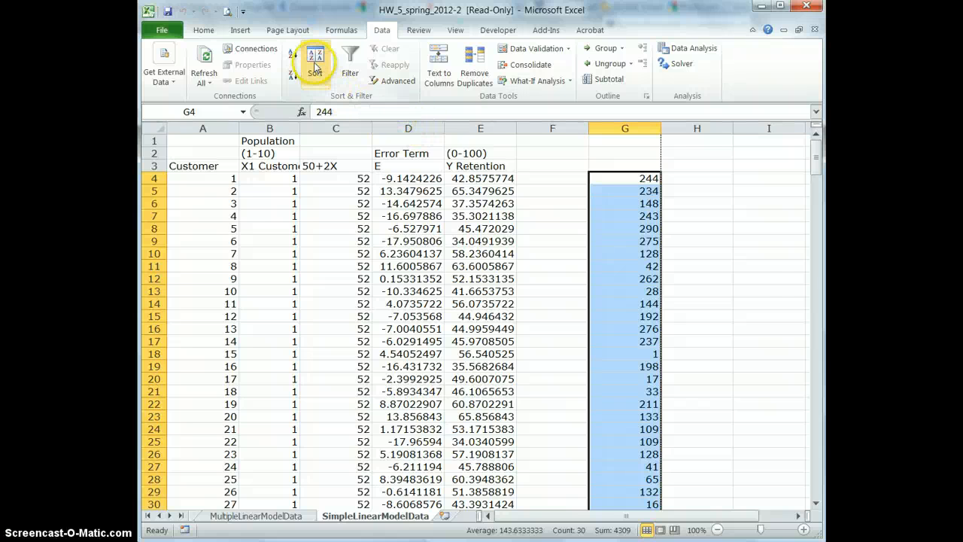
click(315, 66)
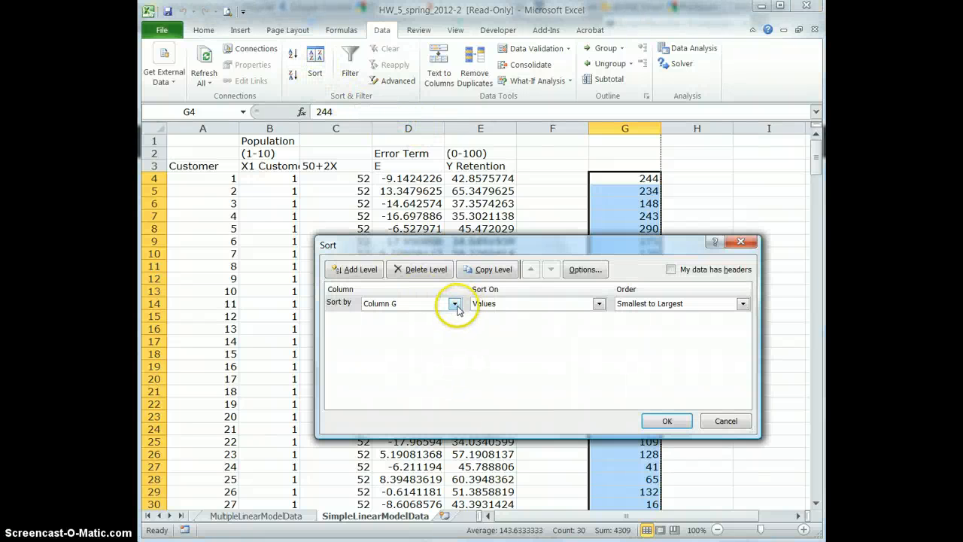
click(664, 421)
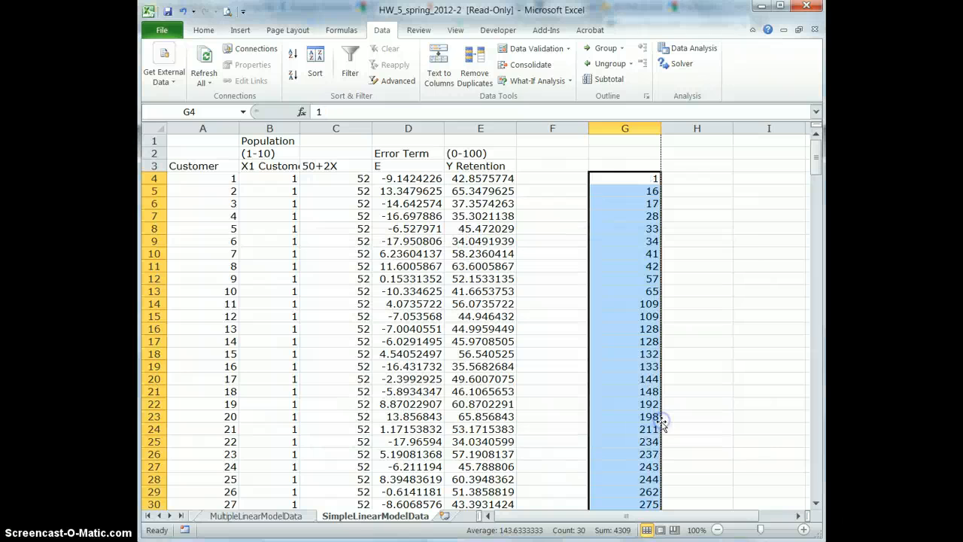
scroll(626, 190, down, 1)
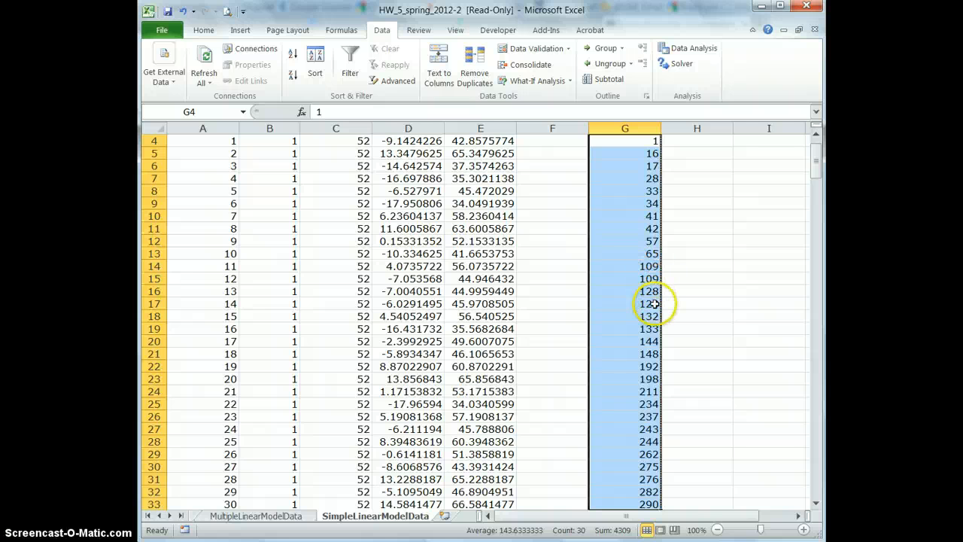
scroll(652, 298, up, 1)
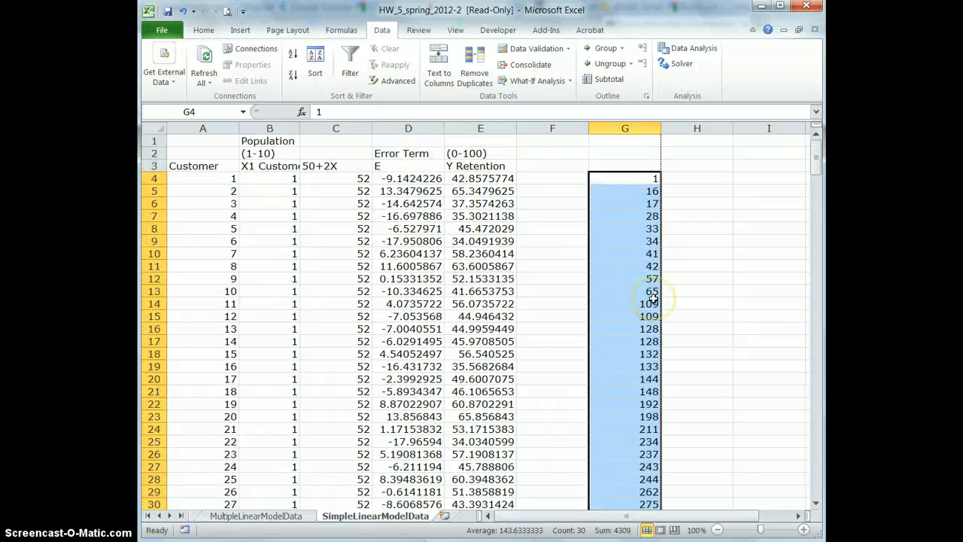
- Rerun Sampling with the same settings to draw 30 random customers, overwriting the existing sample in column G
click(693, 49)
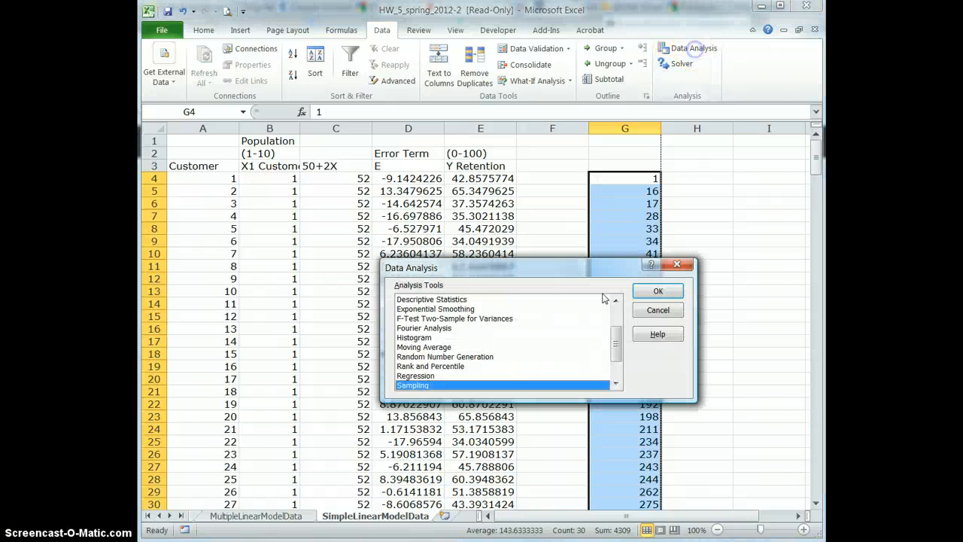
click(668, 293)
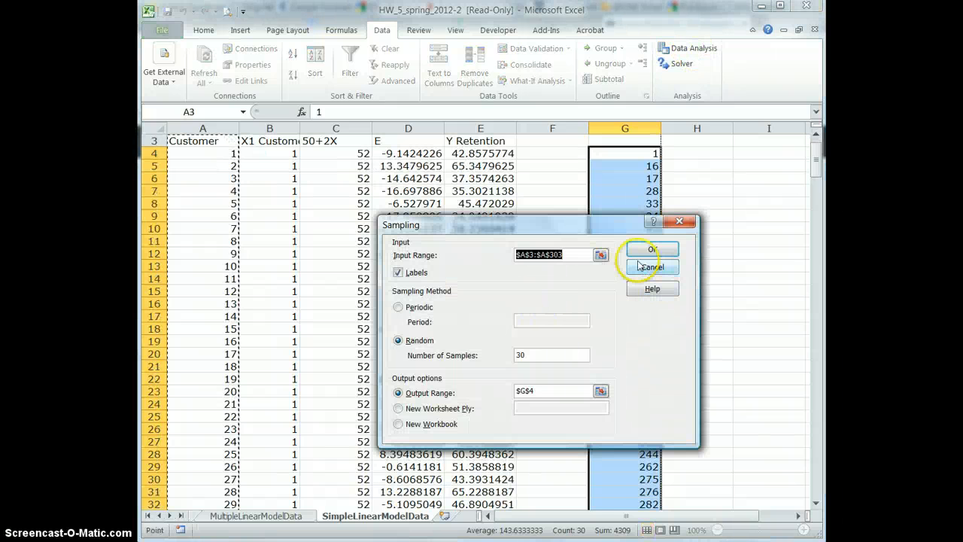
click(652, 249)
click(434, 309)
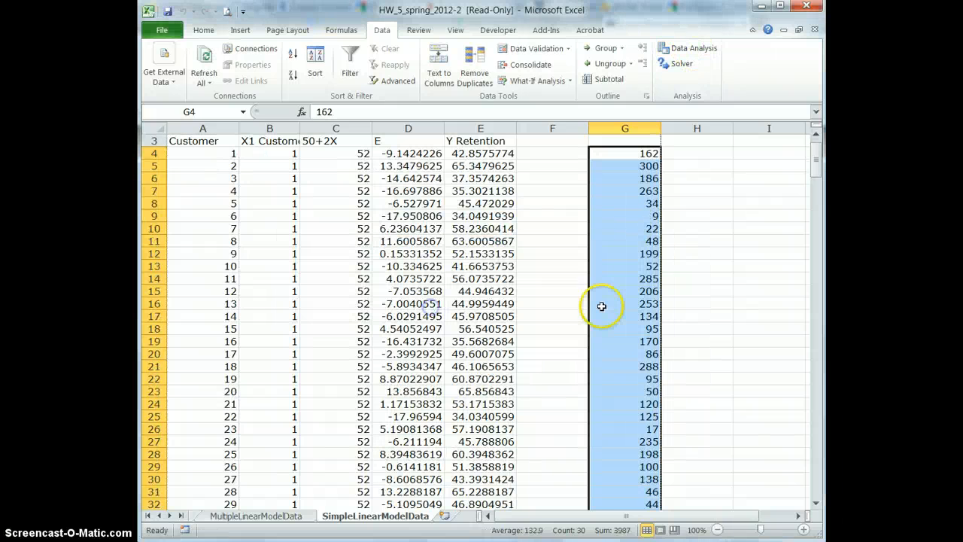
- Sort the redrawn sample in column G from smallest to largest and check it for repeated customer numbers
click(314, 64)
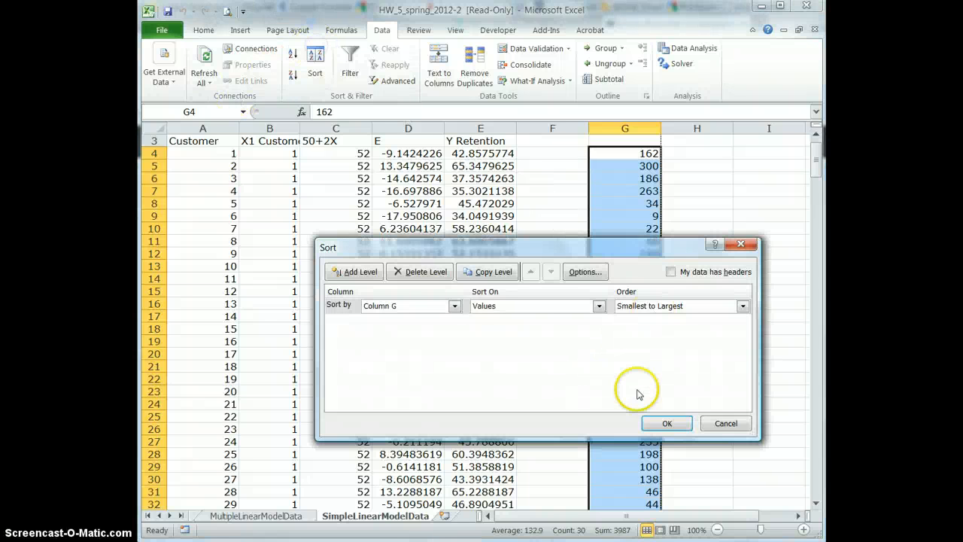
click(666, 422)
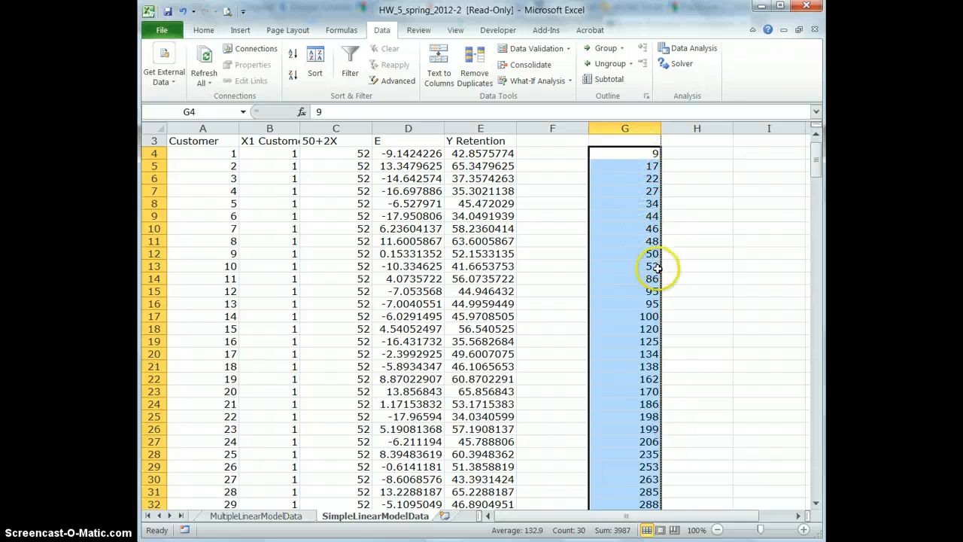
scroll(656, 328, down, 2)
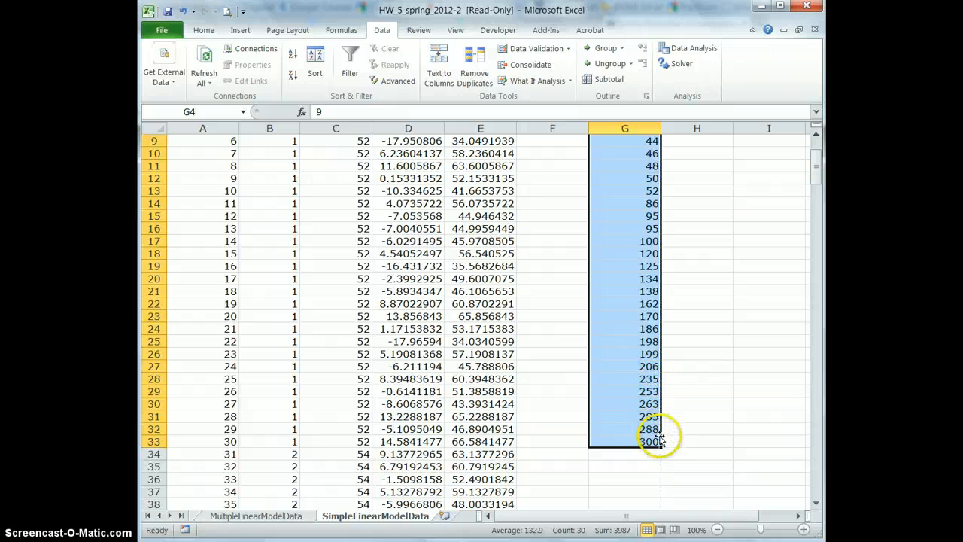
scroll(637, 252, up, 3)
scroll(636, 251, down, 1)
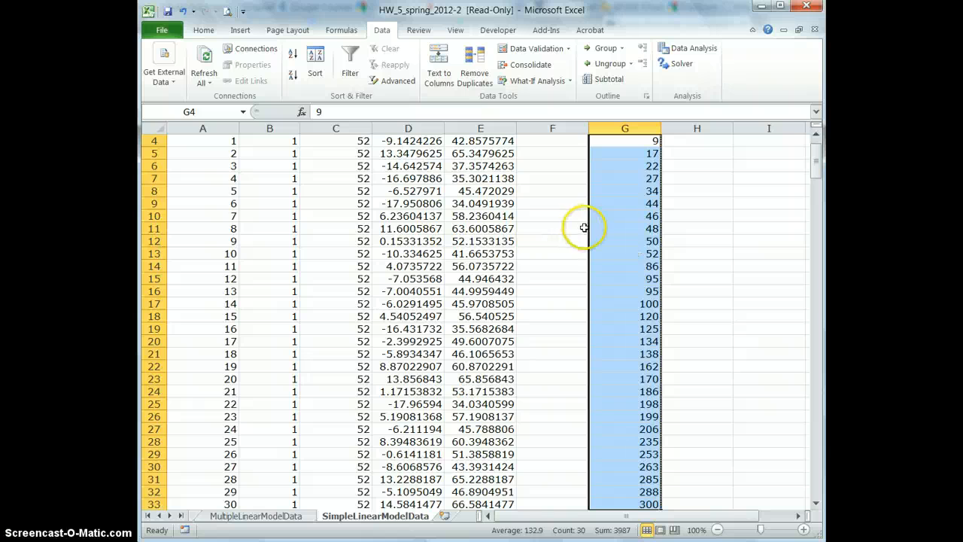
- Remove the duplicate values from the sorted sample in column G
click(477, 74)
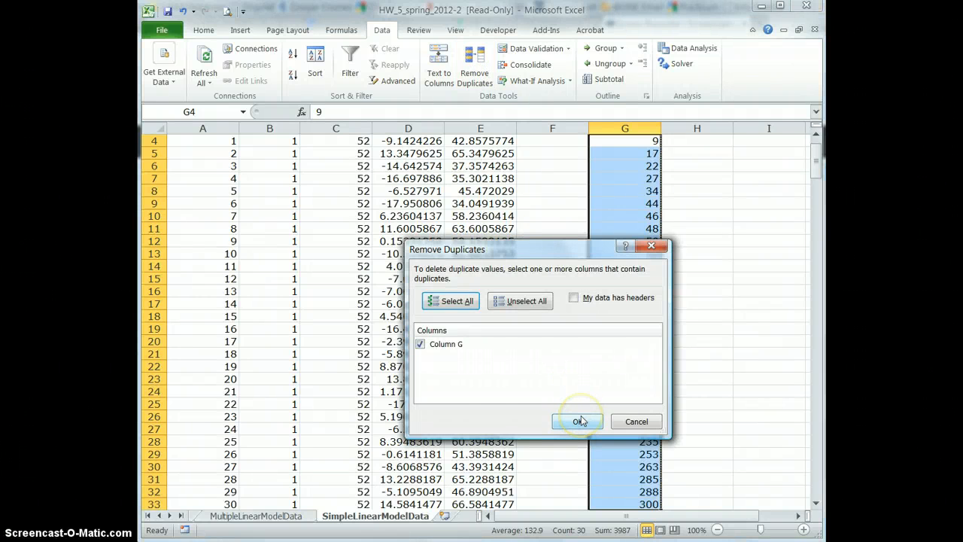
click(579, 418)
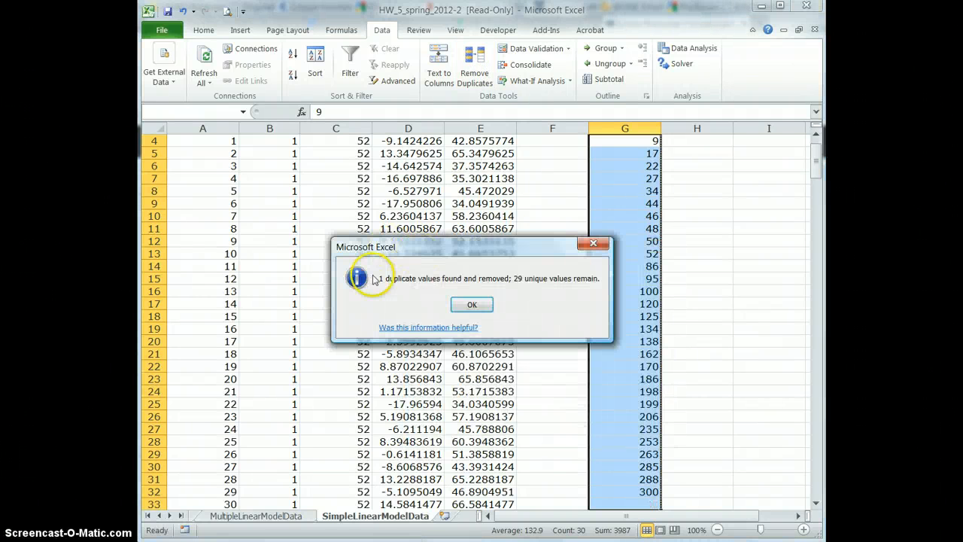
click(472, 305)
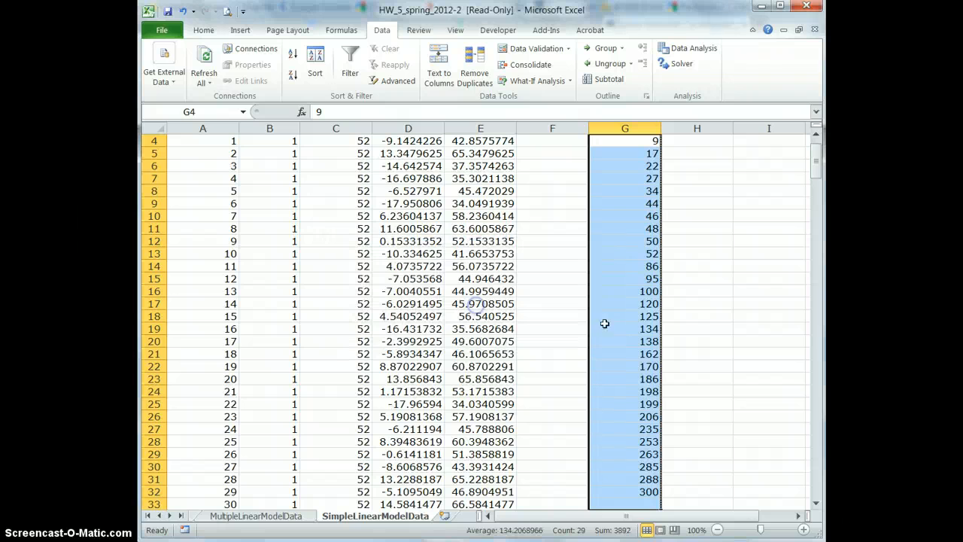
scroll(621, 326, down, 1)
scroll(621, 327, up, 1)
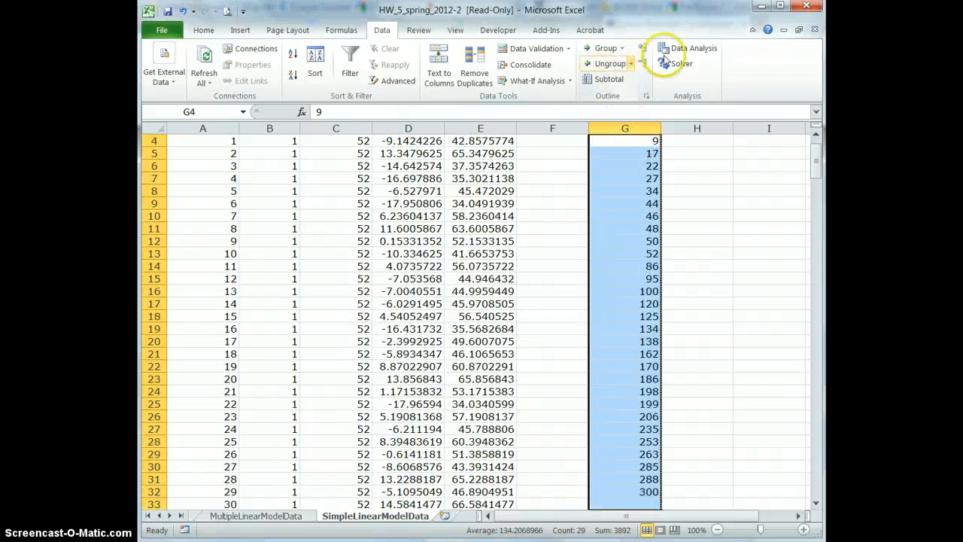
- Draw another random sample of 30 customers with the unchanged Sampling settings, overwriting G4:G33
click(686, 48)
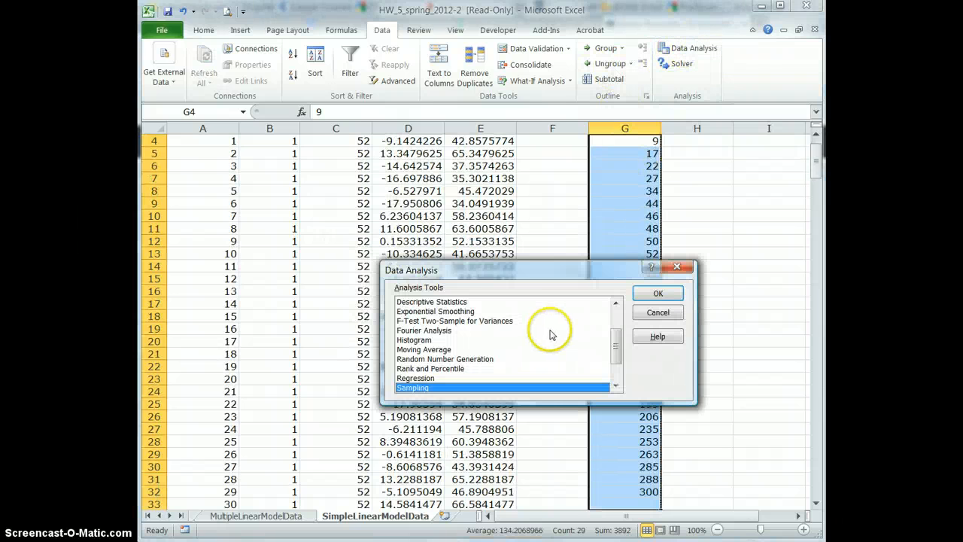
click(659, 294)
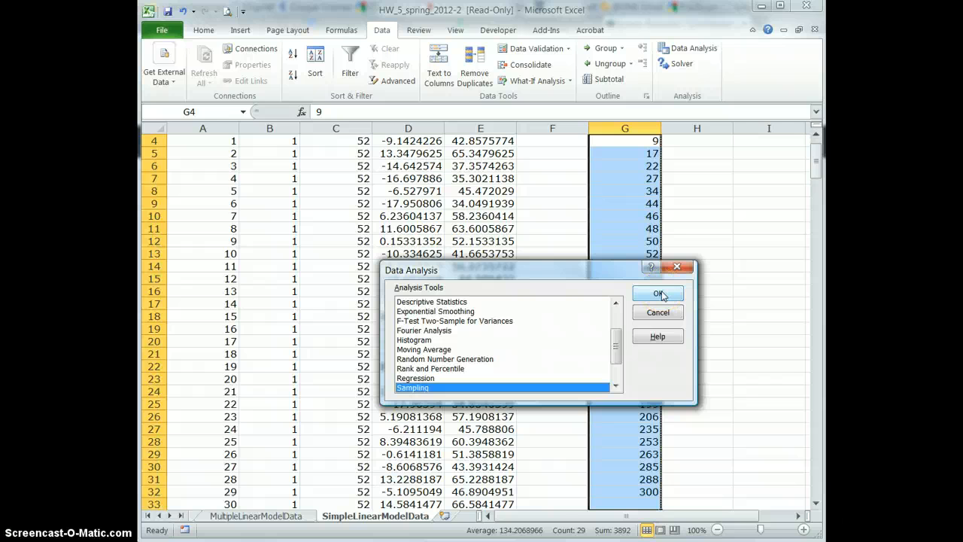
click(650, 253)
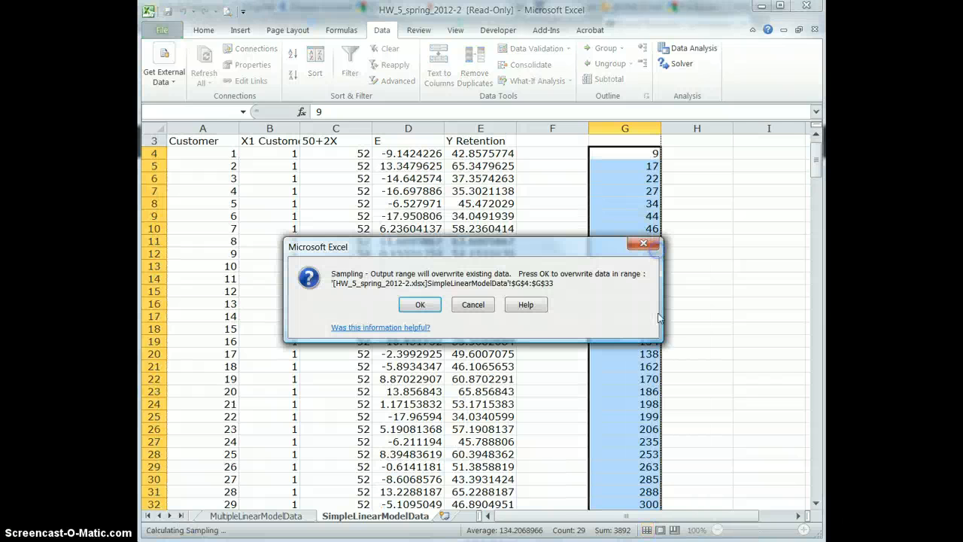
click(432, 314)
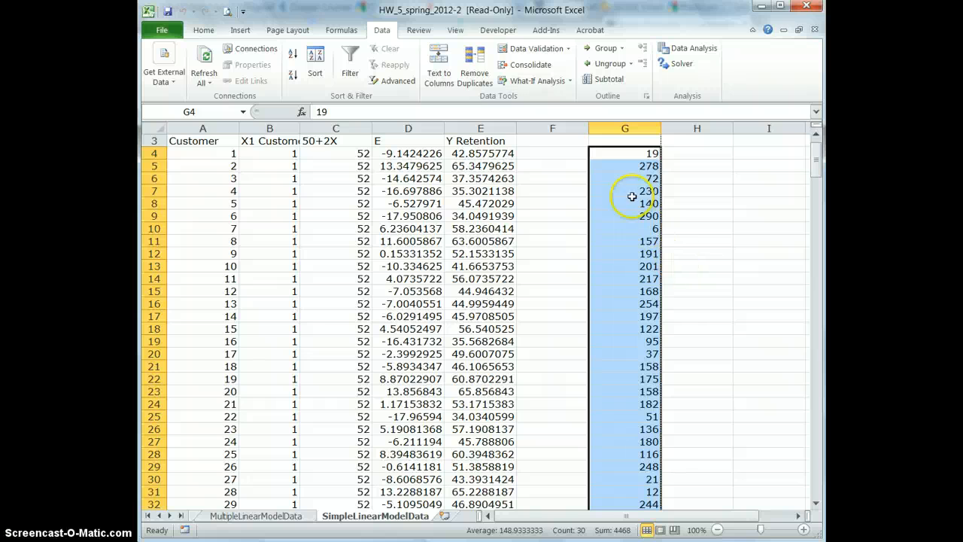
- Sort the new sample in column G from smallest to largest and remove its duplicate values
click(315, 71)
click(670, 423)
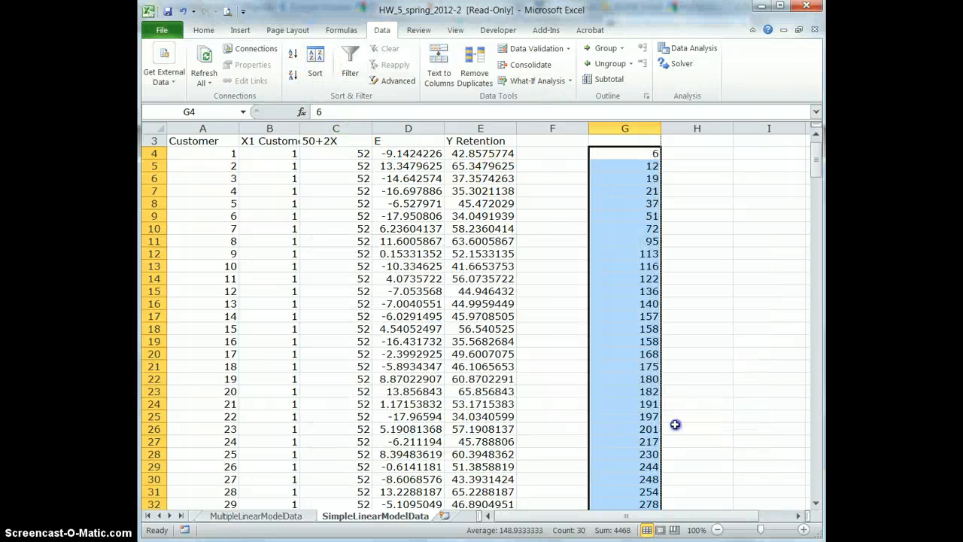
click(472, 59)
click(577, 424)
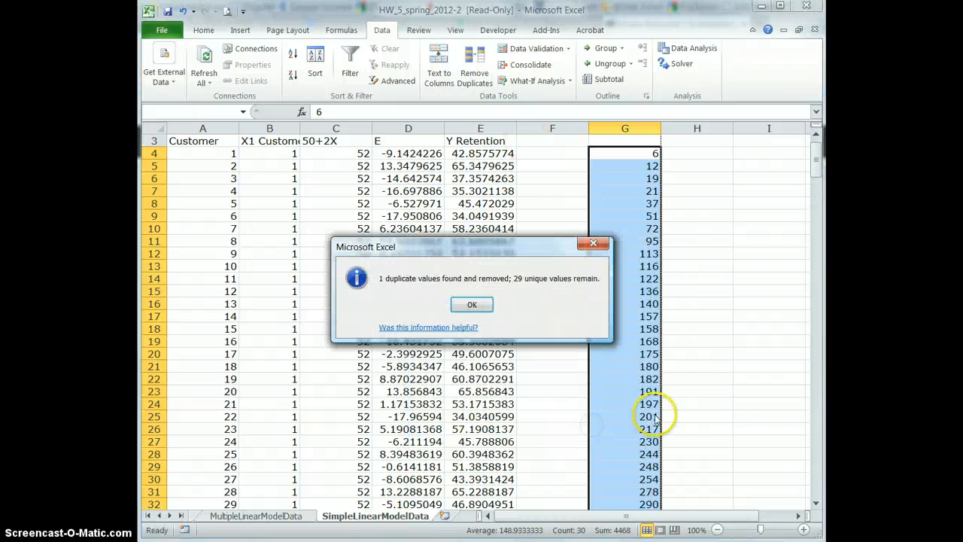
click(471, 306)
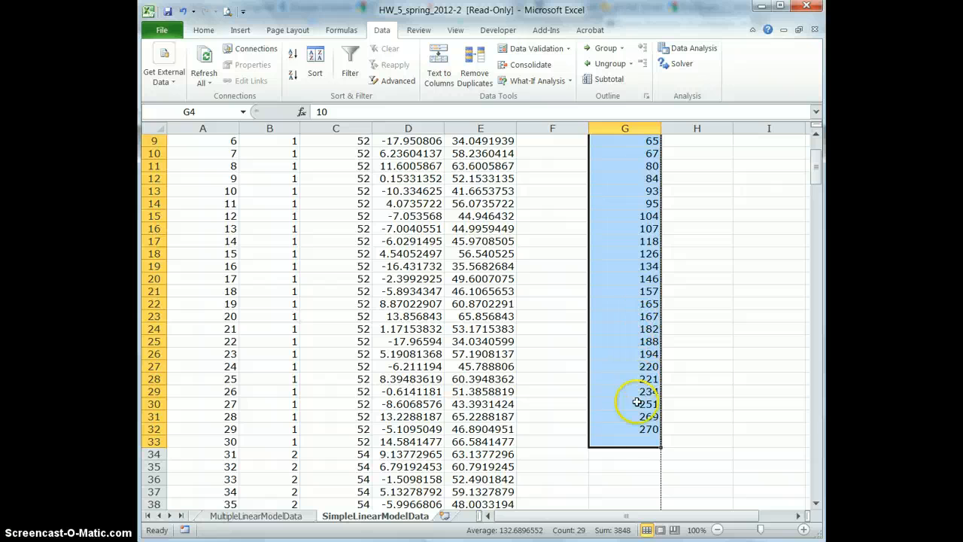
- Enter 300 in G33 as the last customer number of the sample
click(640, 440)
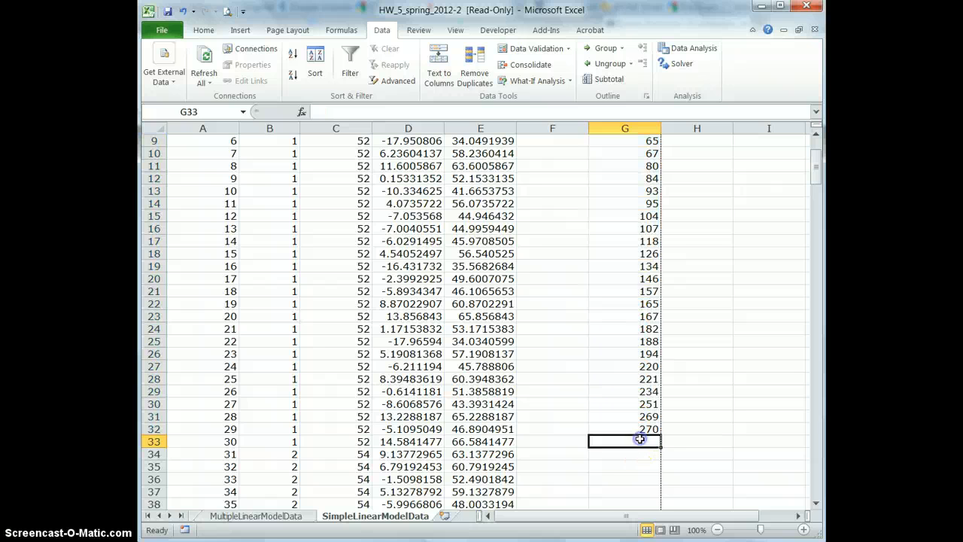
text(3)
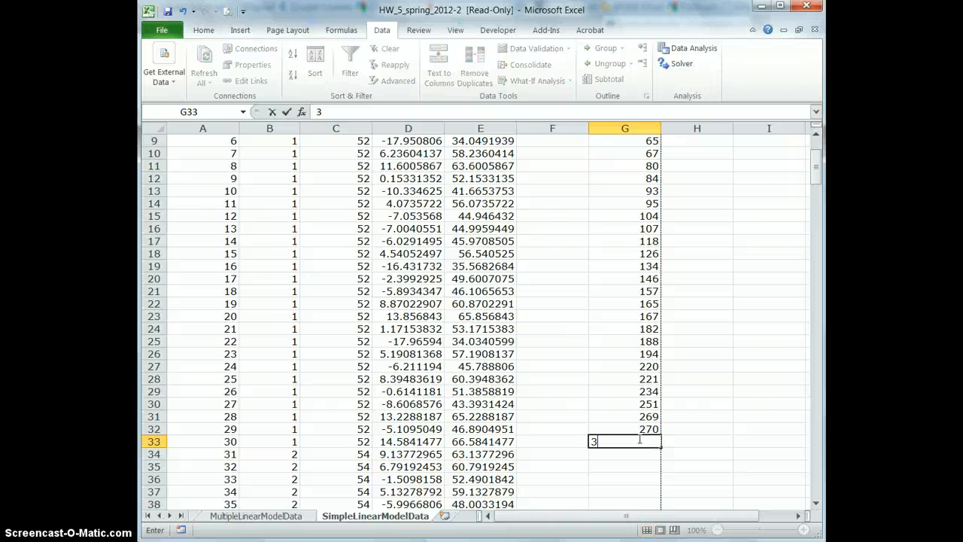
text(00)
key(Return)
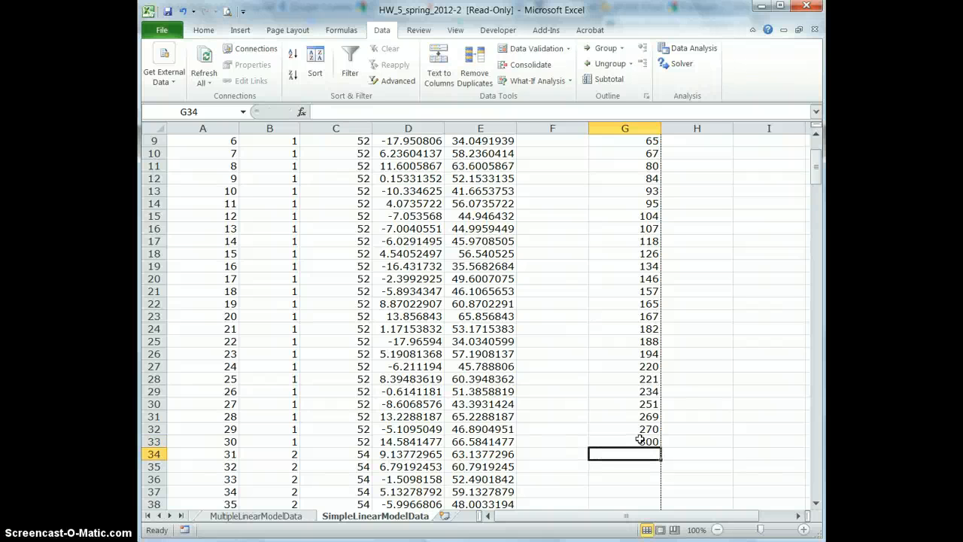
- Add the column headers X1 in H3 and Y Retention in I3 beside the sampled customer numbers
scroll(679, 404, up, 2)
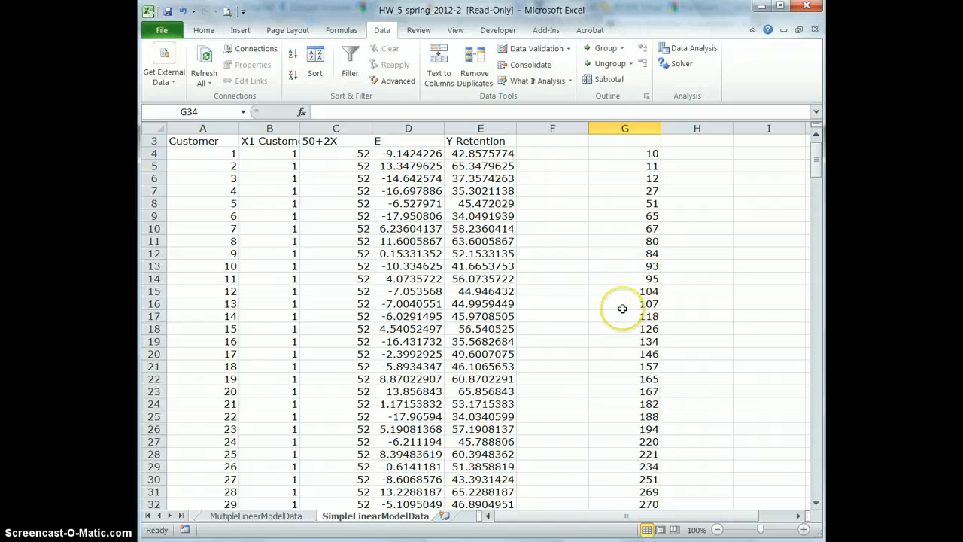
scroll(622, 308, down, 1)
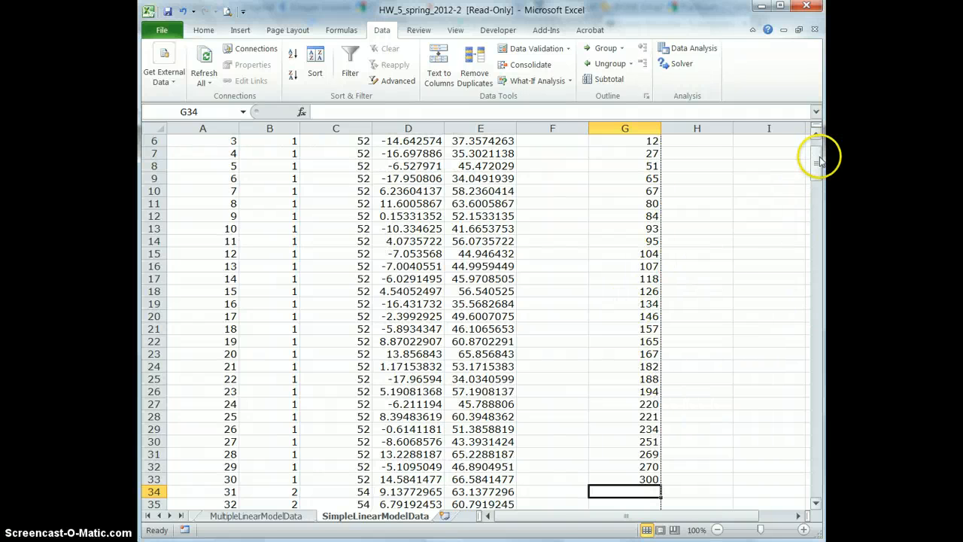
click(817, 134)
click(817, 133)
click(817, 133)
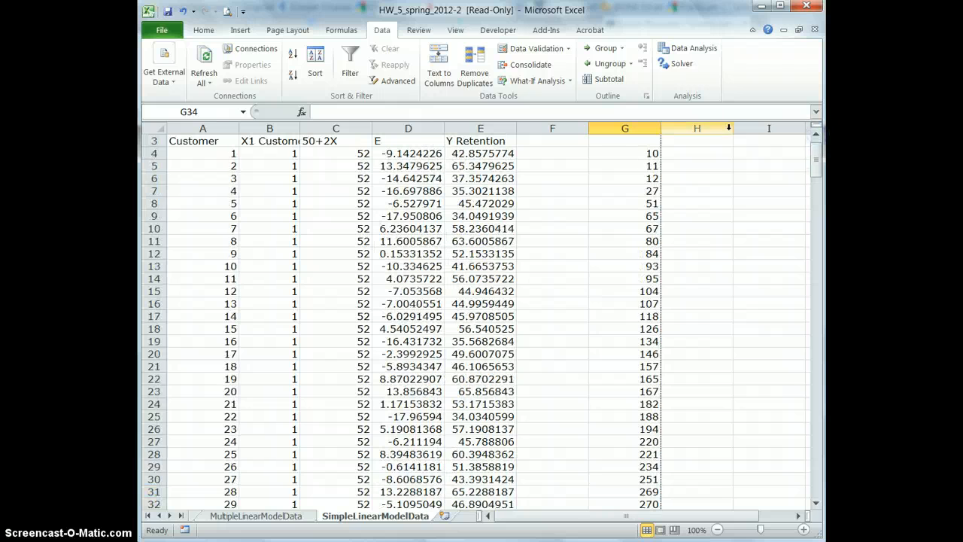
click(690, 142)
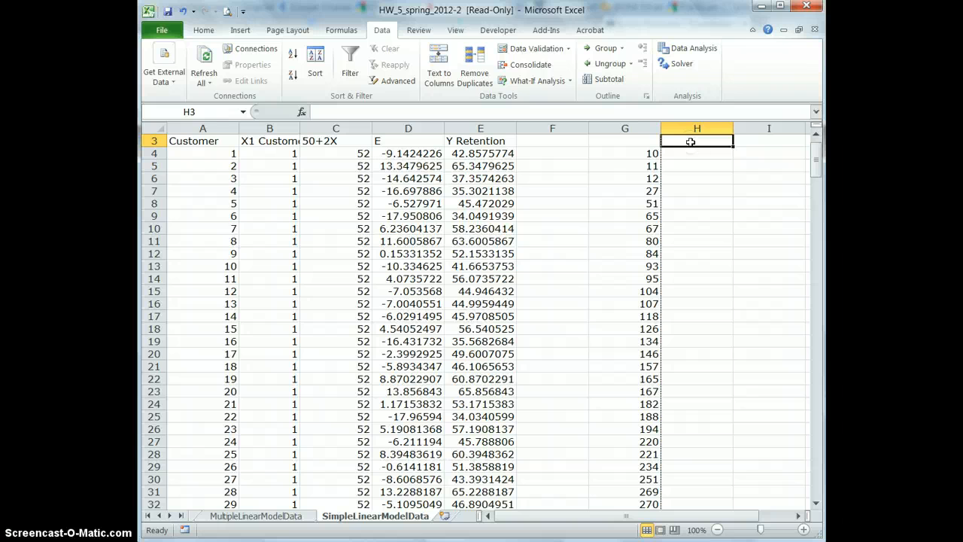
text(X1)
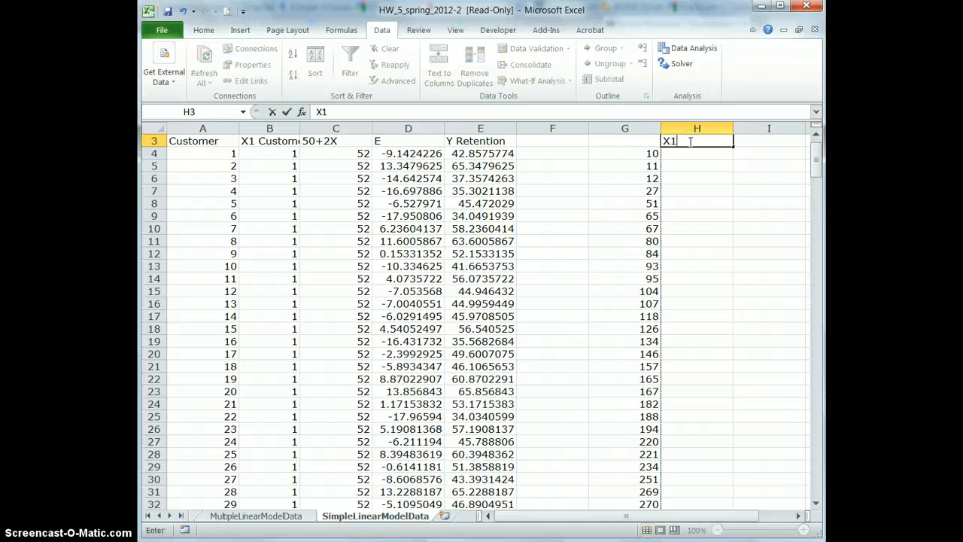
key(Tab)
text(Y)
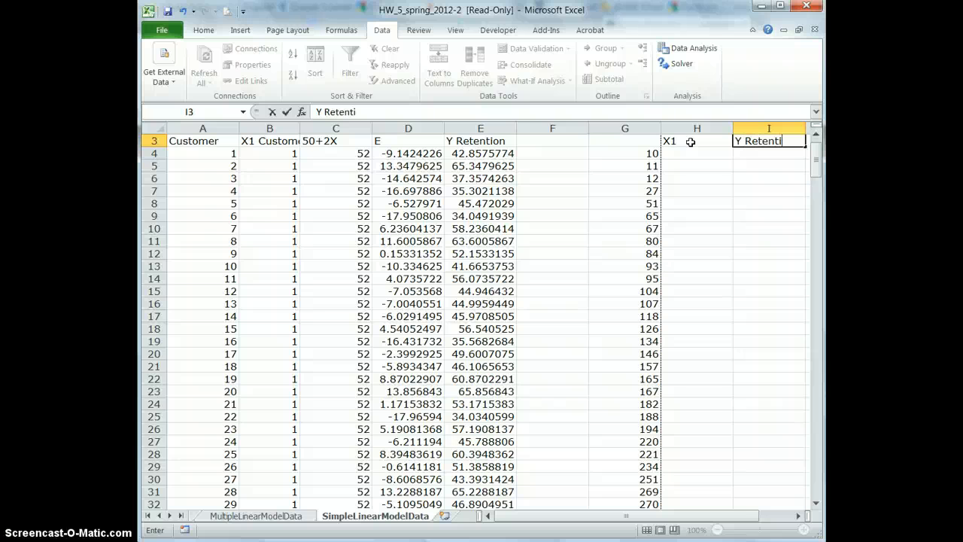
key(Return)
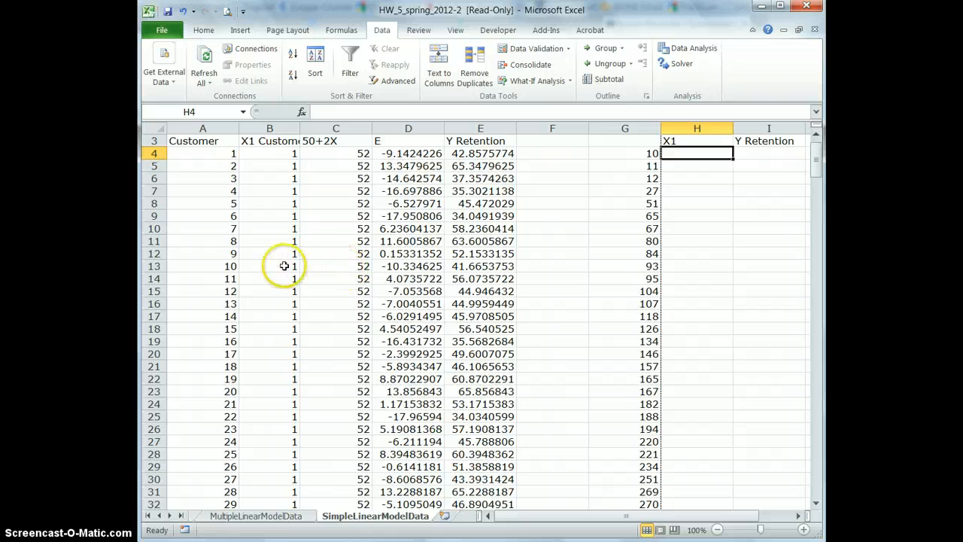
- Enter customer 10's X1 value of 1 in H4 and Y Retention value of 41.6653753 in I4
click(284, 265)
click(709, 154)
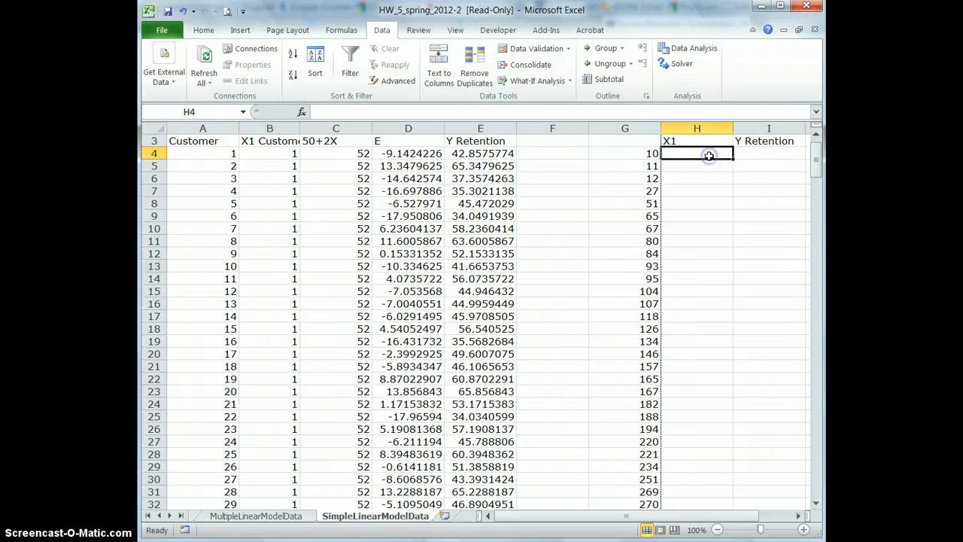
text(1)
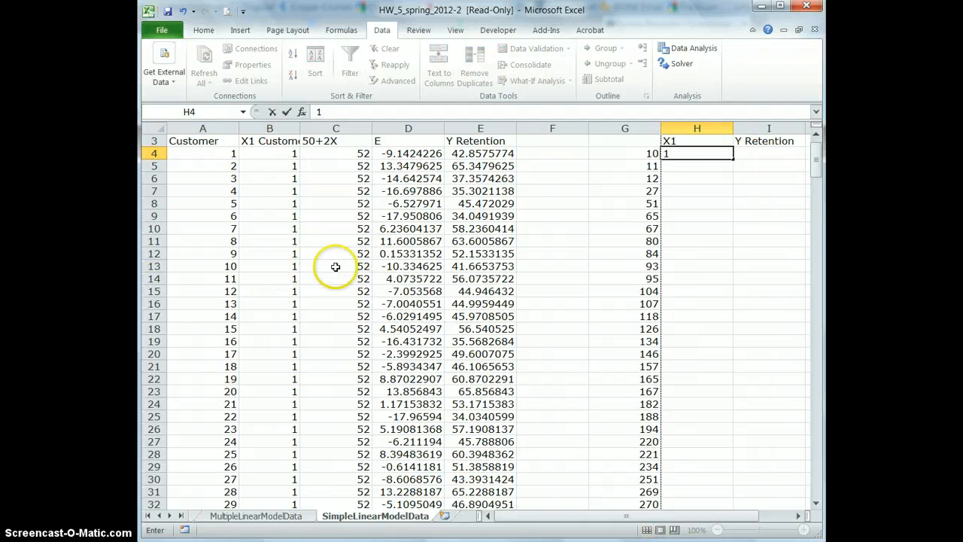
click(470, 267)
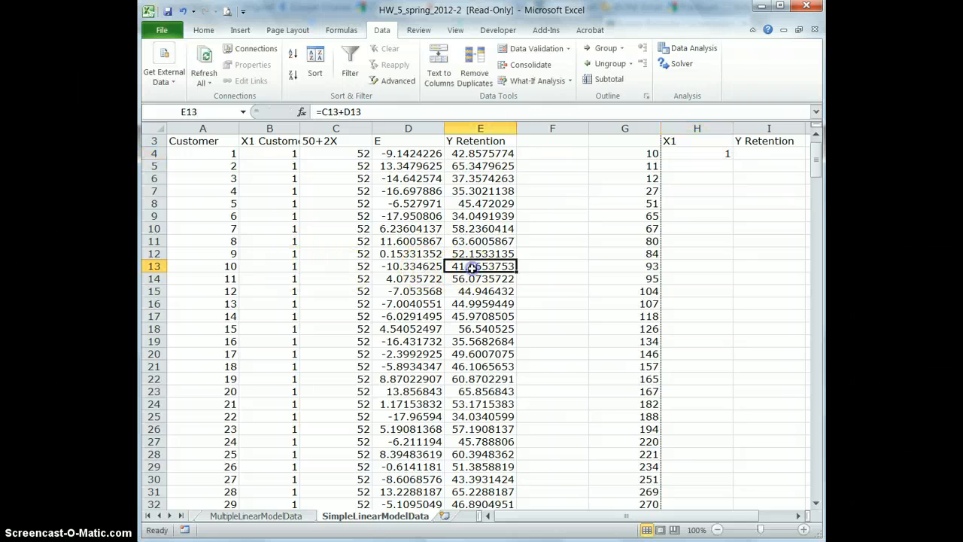
click(752, 154)
text(41.6653753)
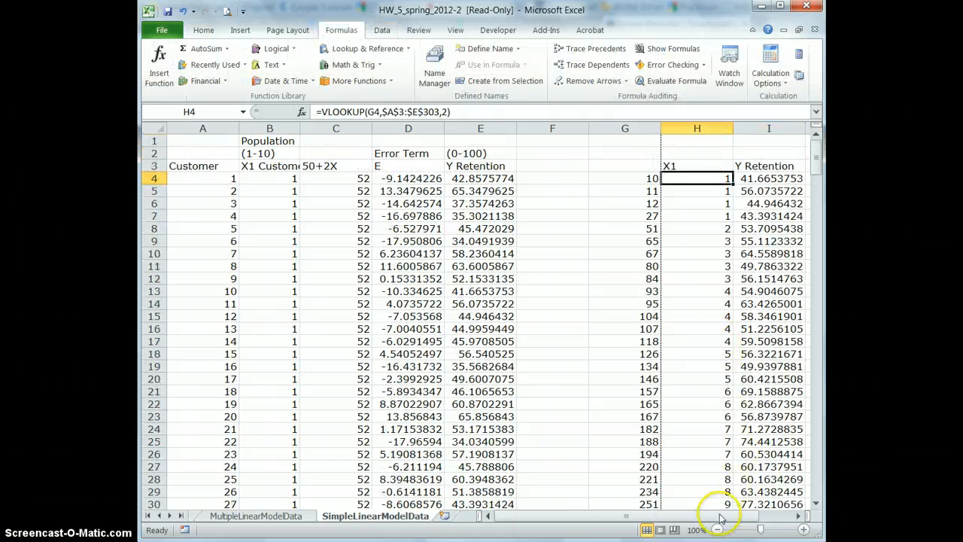
- Label the sampled customer column by entering the header Customer # in G3
drag(710, 519, 727, 519)
scroll(651, 140, down, 2)
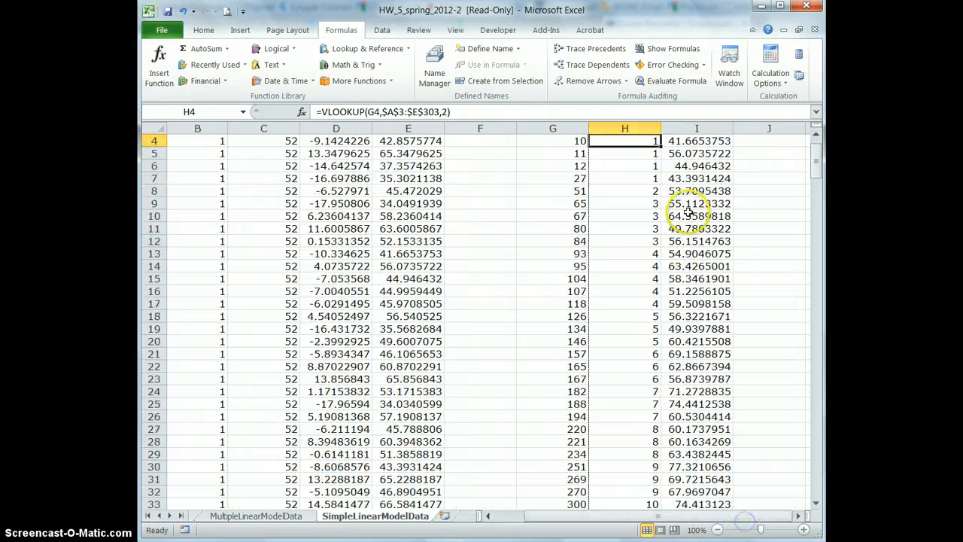
scroll(687, 213, up, 2)
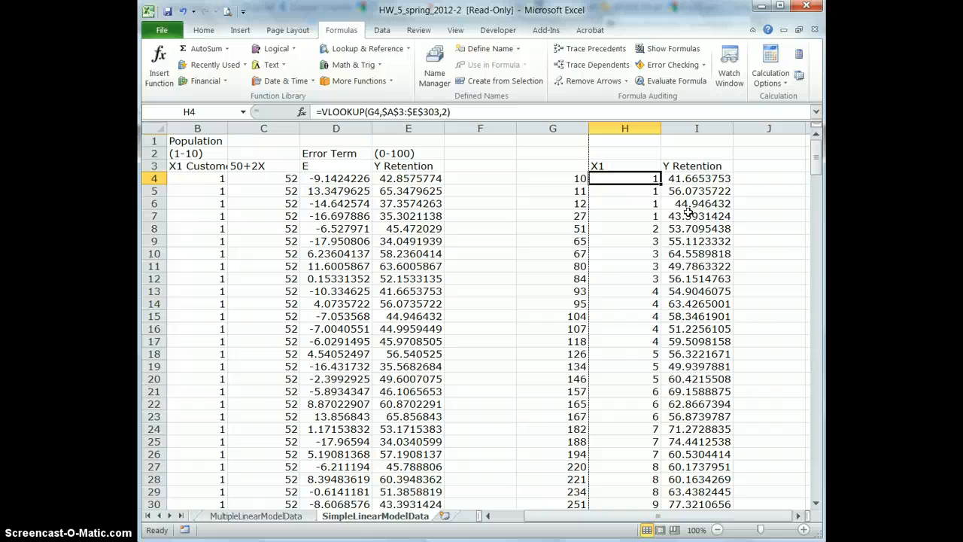
click(556, 164)
text(Customer #)
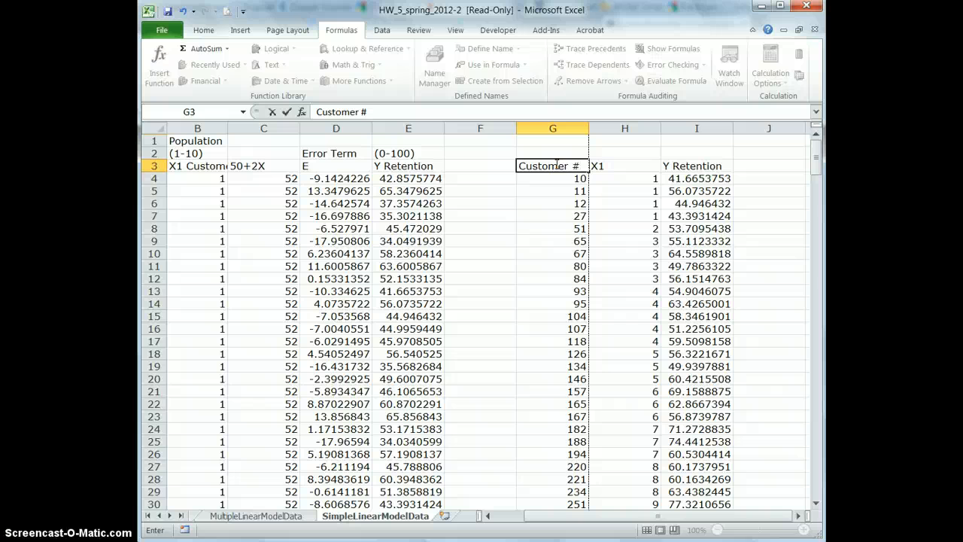
key(Return)
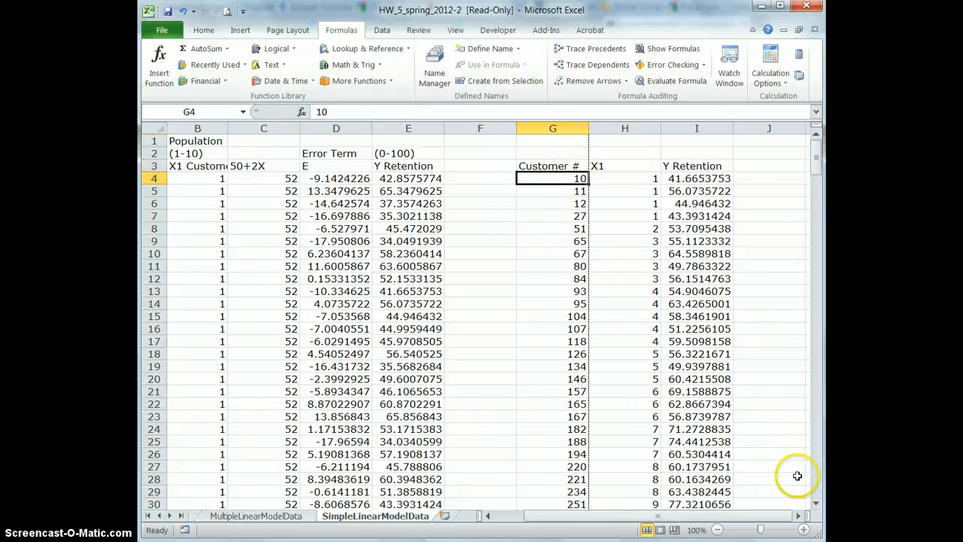
- Open the Regression tool from the Data Analysis tools
click(381, 30)
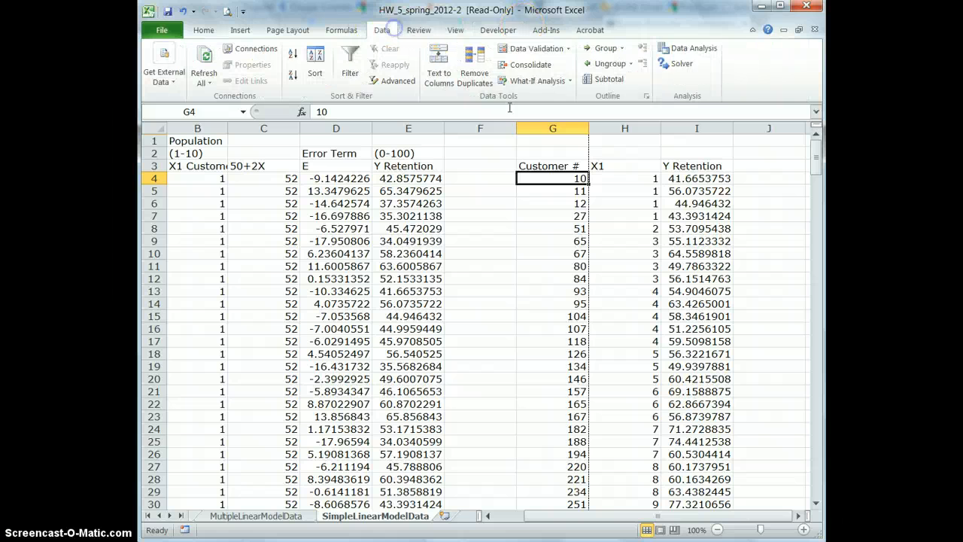
click(688, 49)
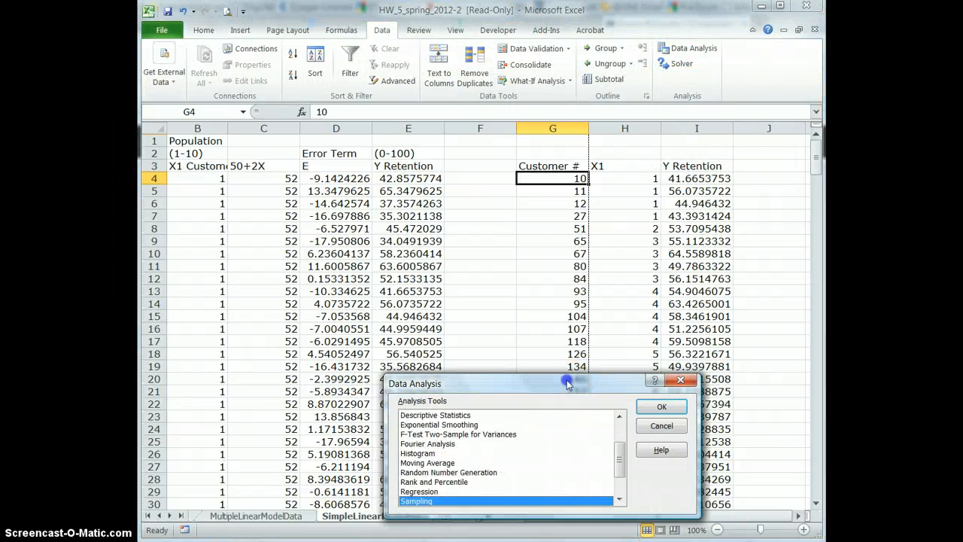
drag(629, 385, 530, 229)
drag(519, 303, 519, 319)
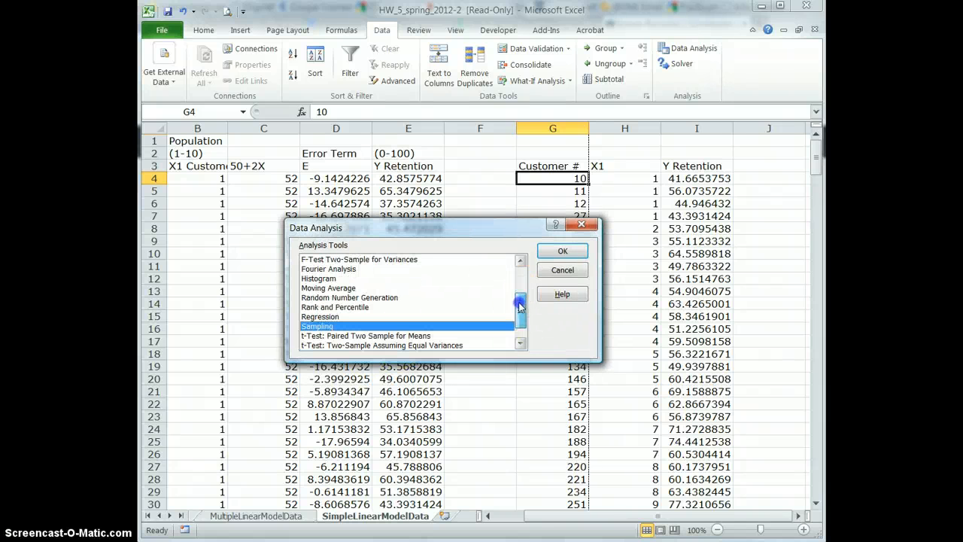
click(320, 316)
click(563, 253)
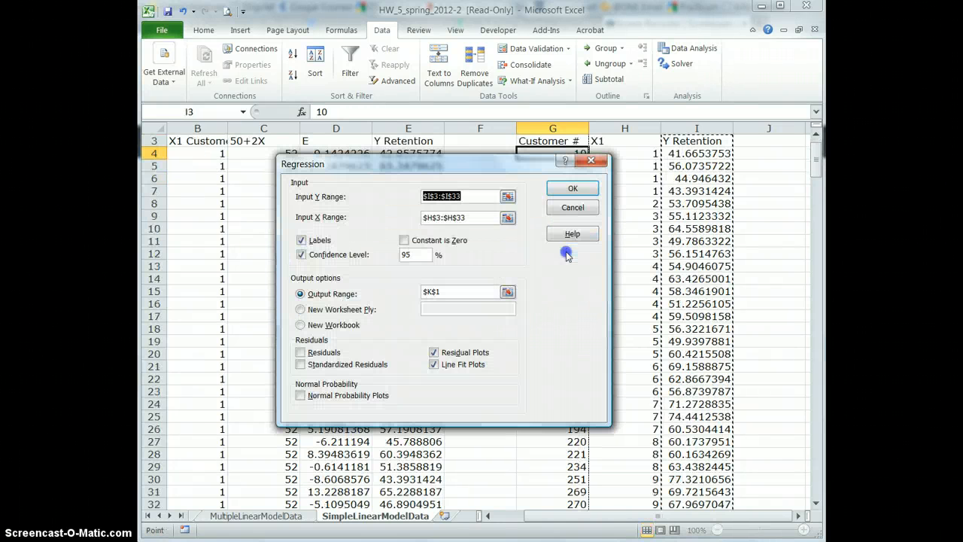
- Set the regression's Y input range to $I$3:$I$33 and its X input range to $H$3:$H$33
click(507, 197)
drag(700, 141, 691, 493)
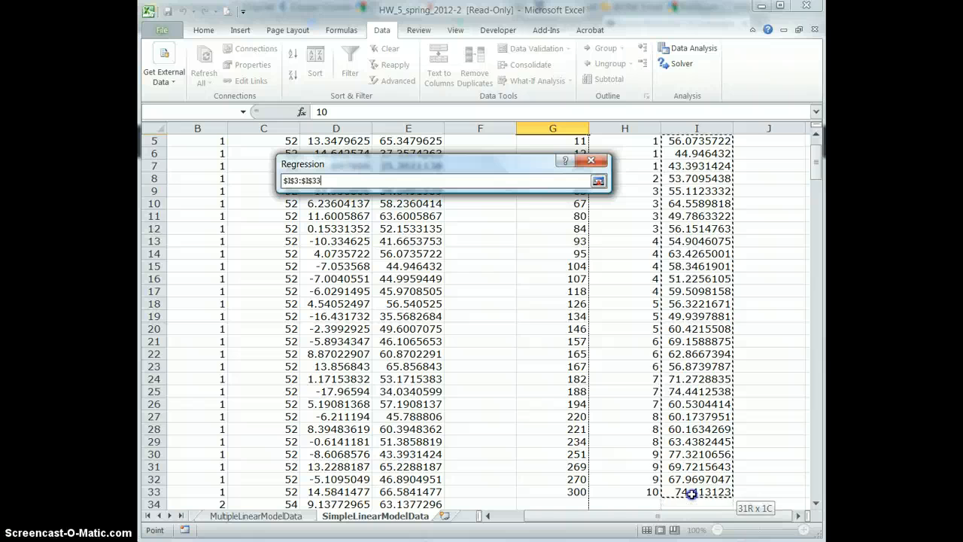
click(598, 180)
click(508, 218)
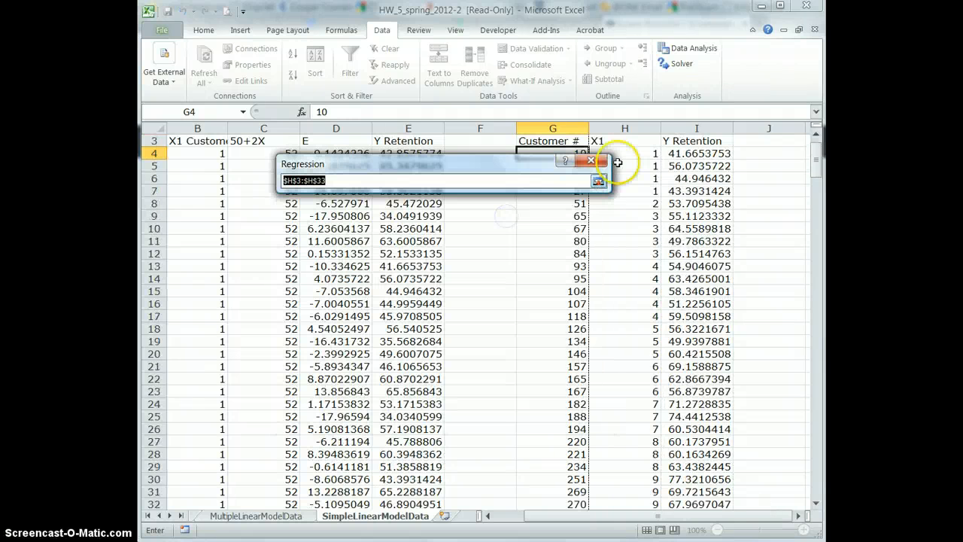
drag(617, 142, 636, 484)
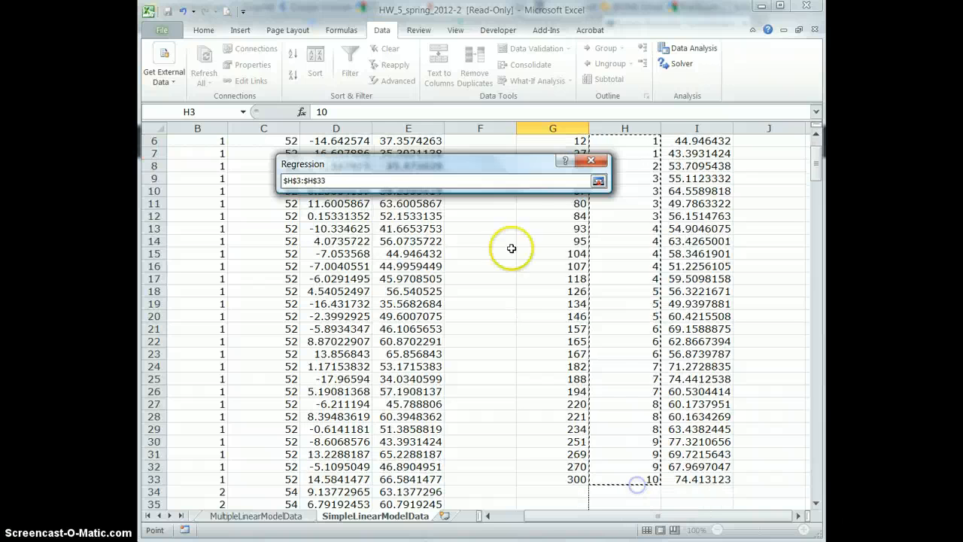
click(598, 180)
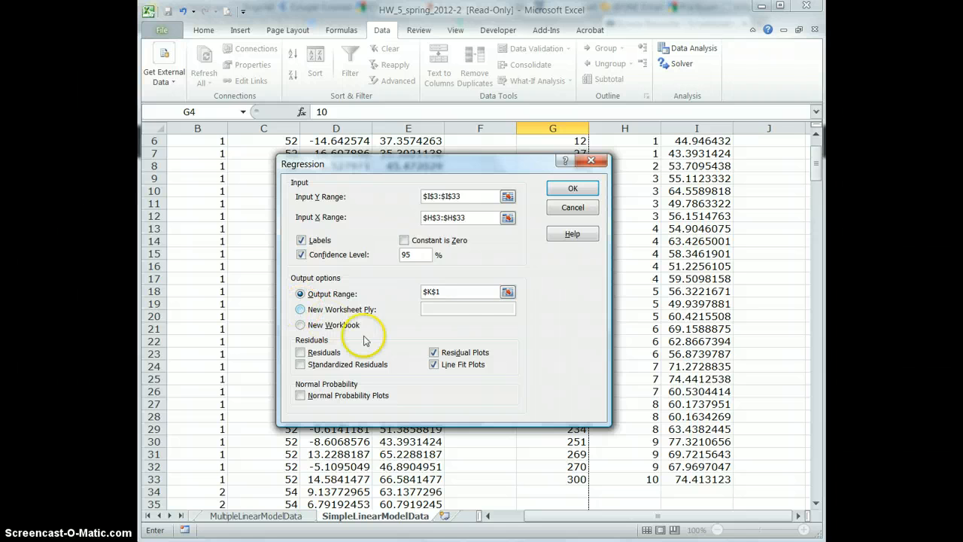
- Run the regression with labels, 95% confidence, residual plots and line fit plots, output at $K$1, and review the summary and residual output
click(436, 362)
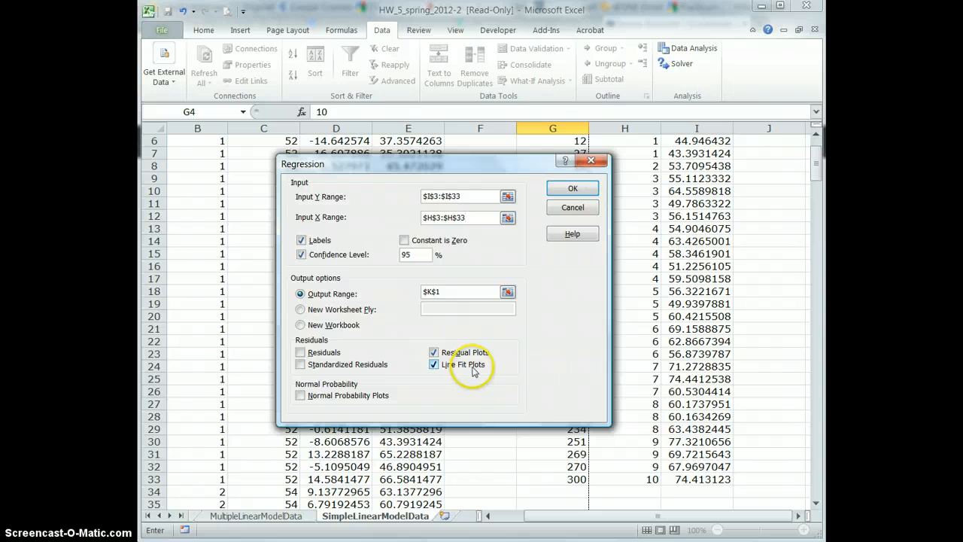
click(572, 189)
click(470, 303)
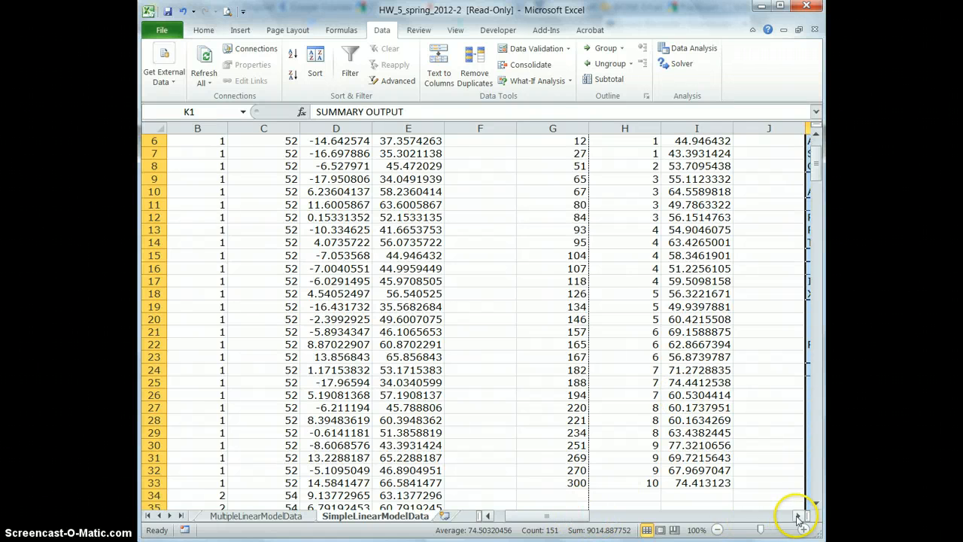
drag(798, 517, 798, 518)
scroll(617, 417, up, 2)
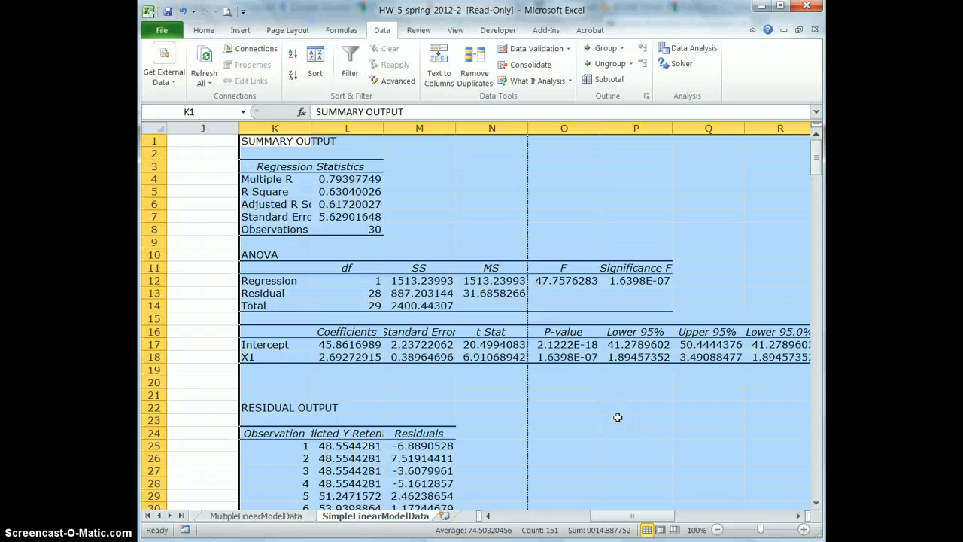
scroll(617, 417, down, 9)
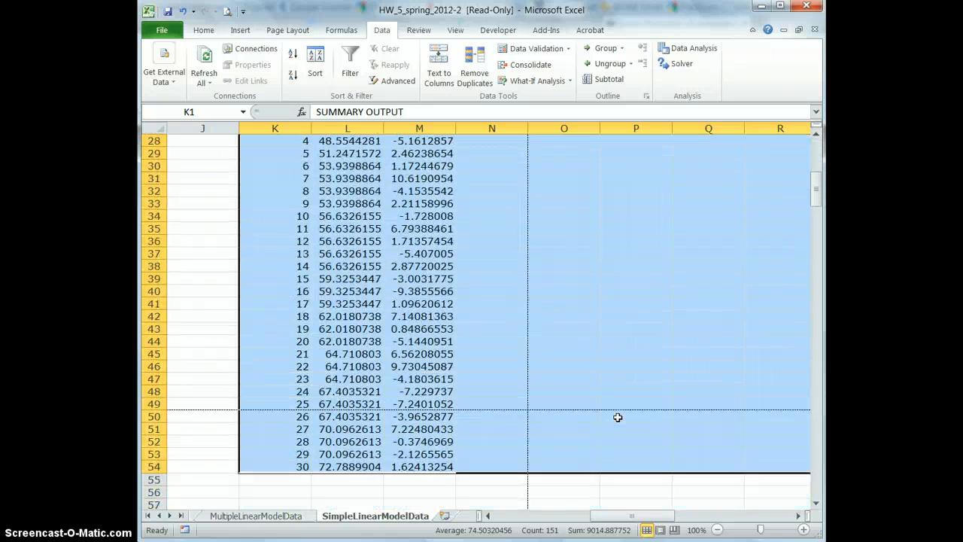
scroll(618, 416, up, 9)
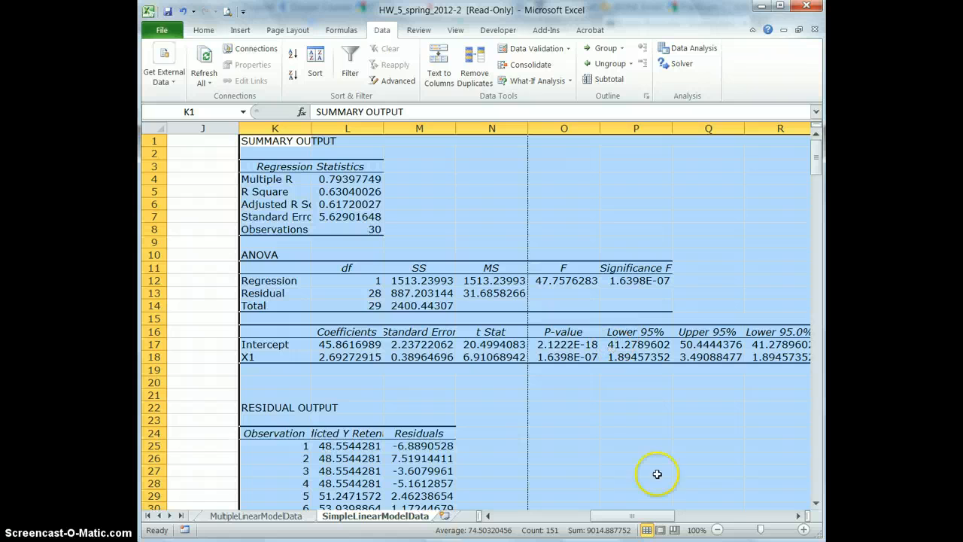
- Move the X1 Line Fit Plot up to the first rows from column O and place the X1 Residual Plot directly beneath it
drag(636, 516, 717, 520)
click(502, 305)
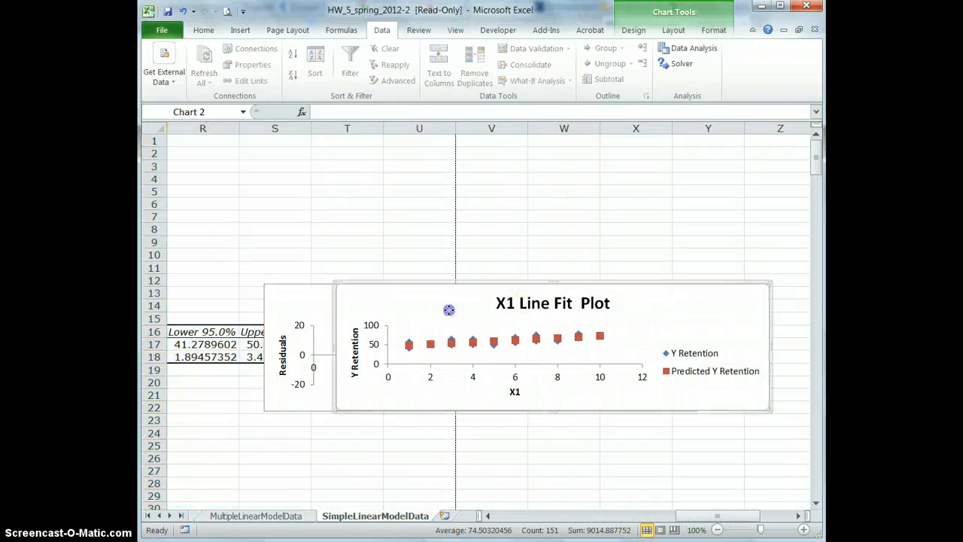
drag(449, 311, 309, 146)
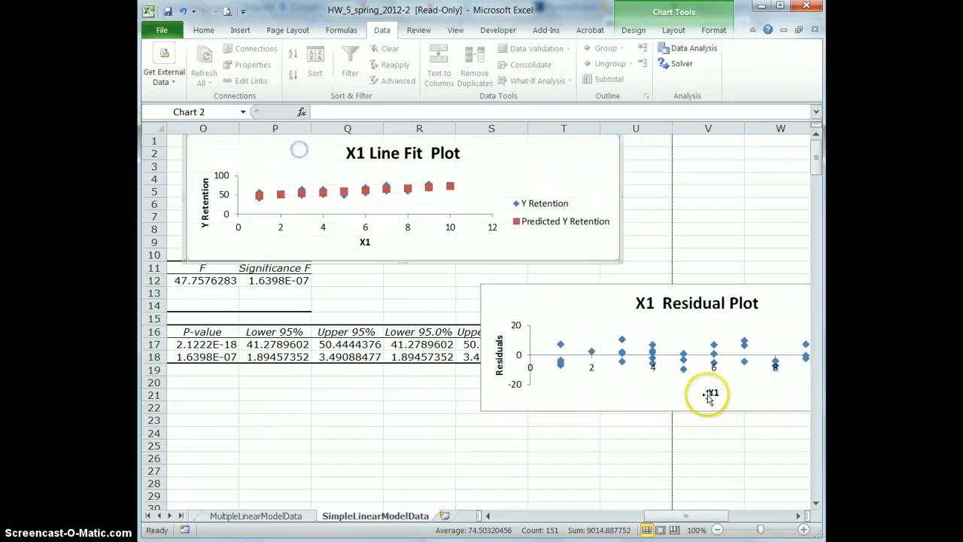
drag(709, 393, 337, 220)
scroll(662, 323, up, 6)
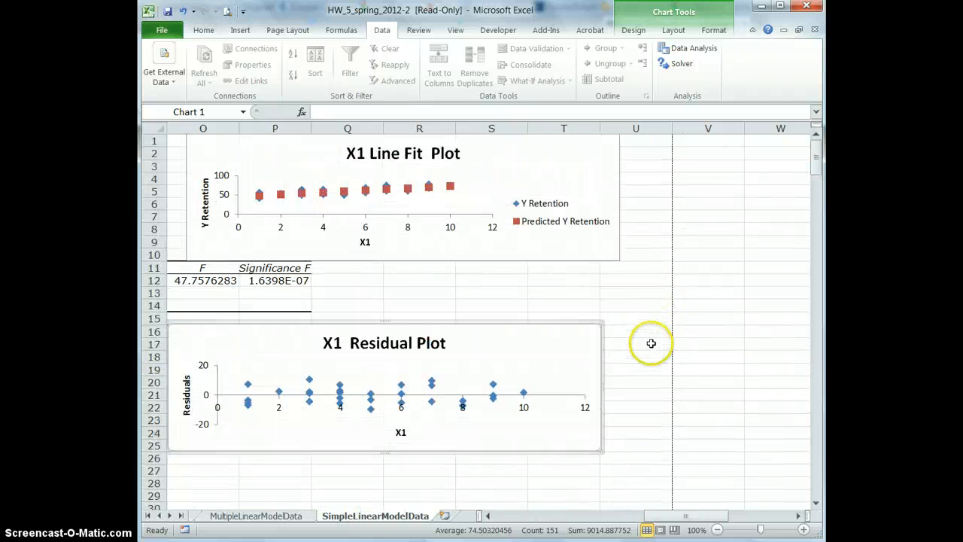
mouse_move(666, 518)
mouse_down()
mouse_move(604, 519)
mouse_move(650, 516)
mouse_up()
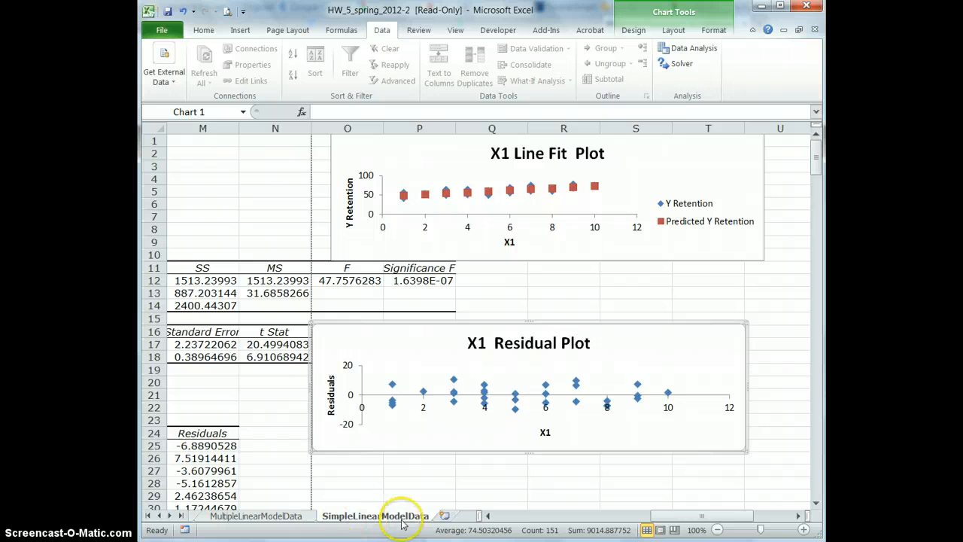
- Open the SimpleLinearModelDataNonIndep sheet to look over its population data
click(149, 517)
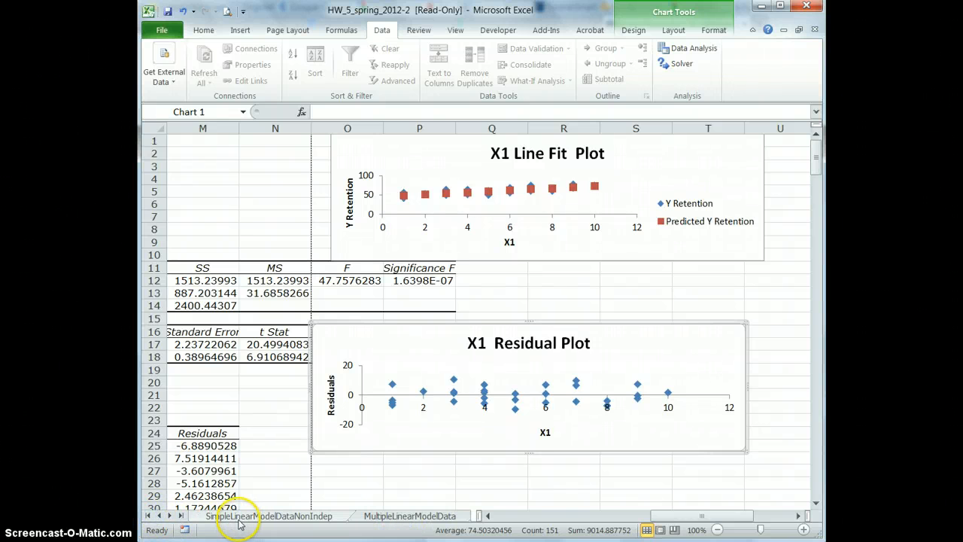
click(324, 518)
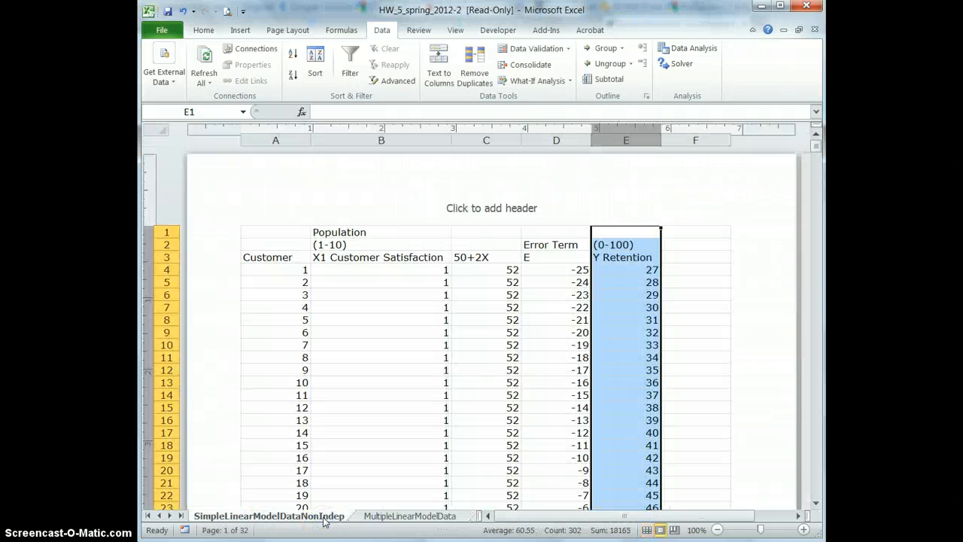
- Show the MultipleLinearModelData sheet in Normal view and examine its headings from Customer to Y Retention, selecting the Prior Complaints heading in D3
click(182, 516)
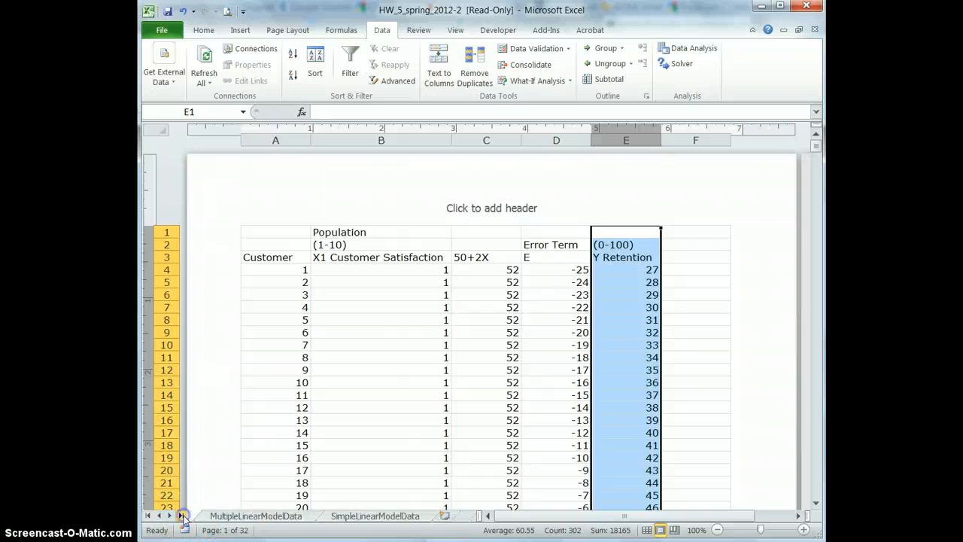
click(263, 518)
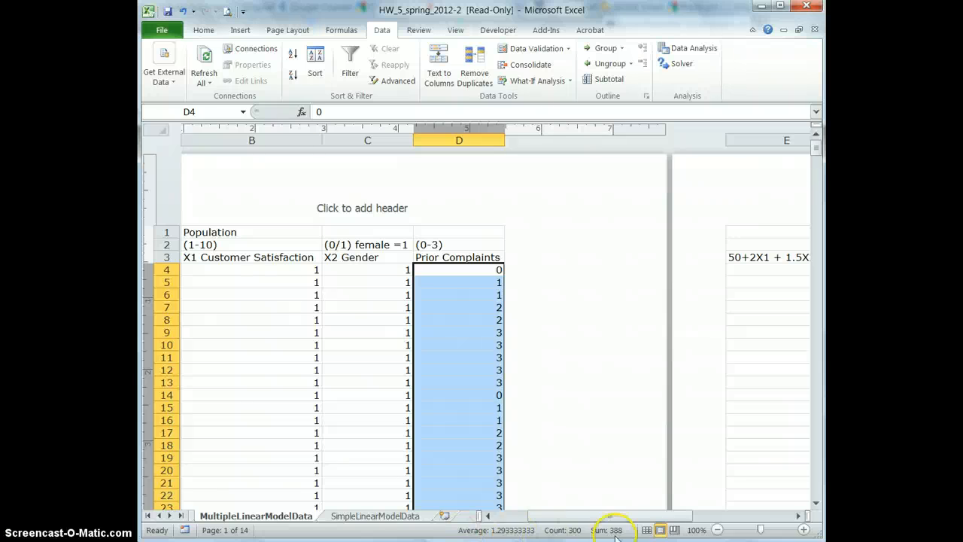
click(646, 530)
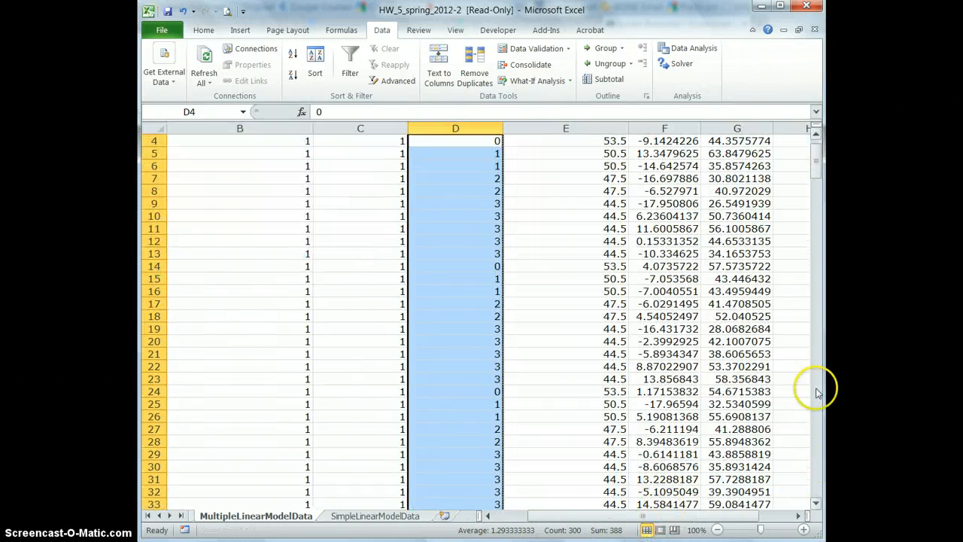
scroll(805, 161, up, 1)
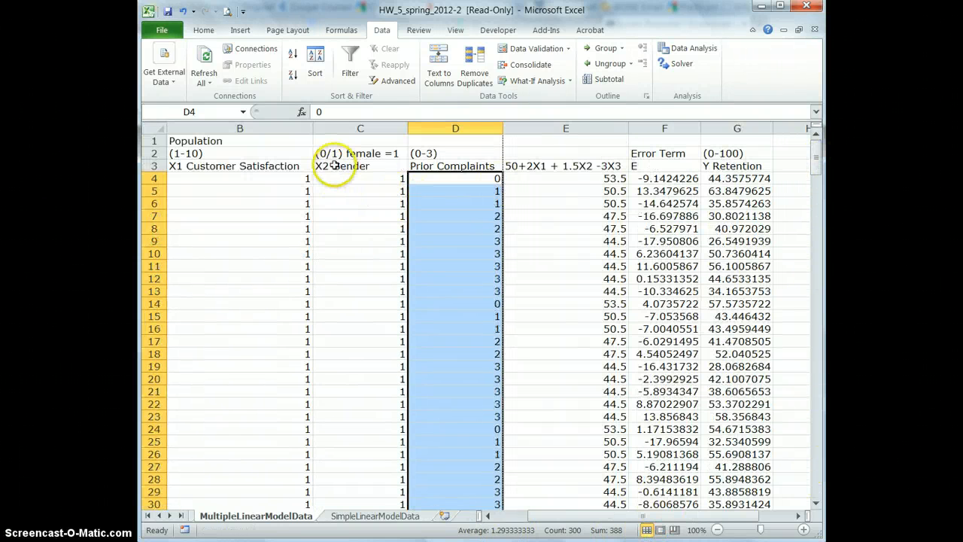
drag(560, 515, 518, 514)
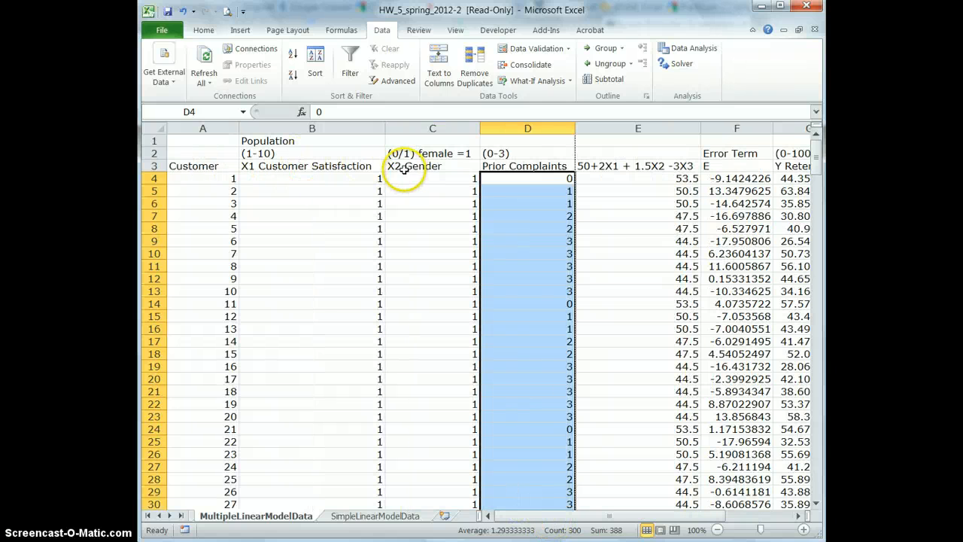
click(512, 167)
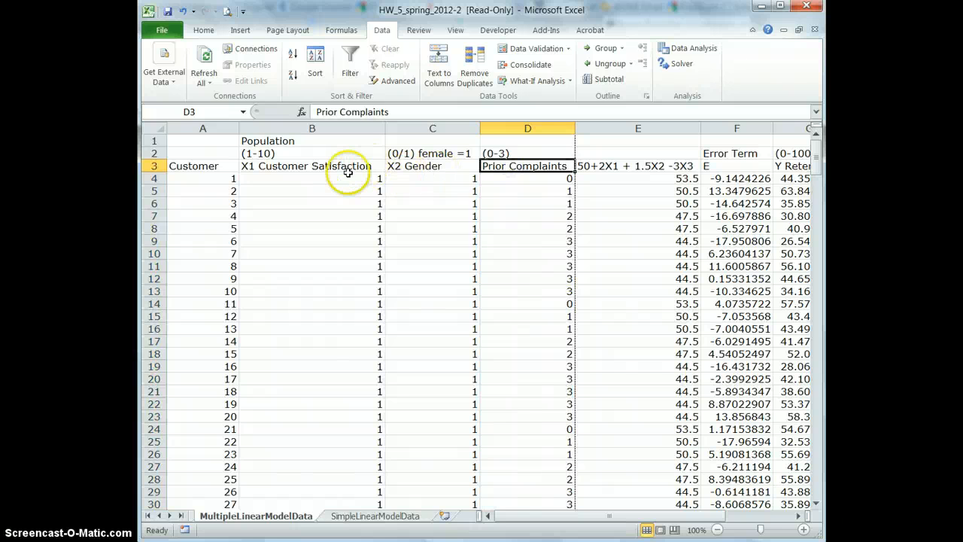